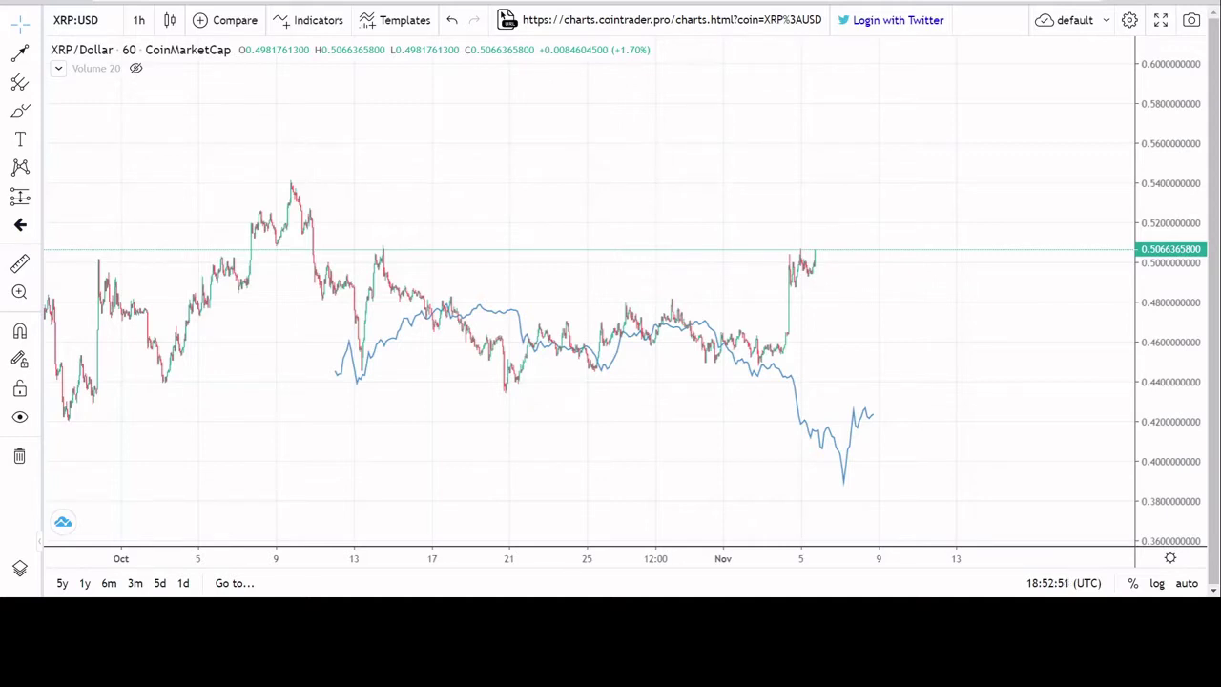
# Start an arrow above the price on the hourly XRP/Dollar chart at 27 Oct '22, near 0.525.
pyautogui.click(20, 53)
pyautogui.click(629, 213)
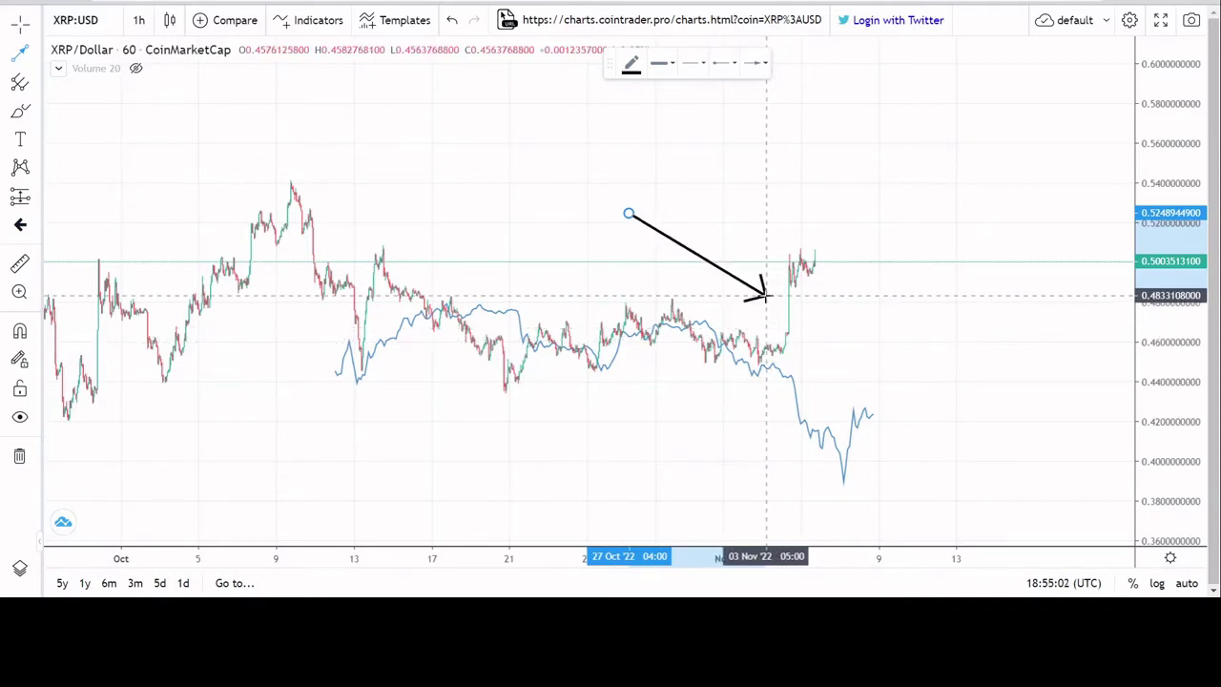
# Switch to TradingView's daily XRPUSD chart and draw an arrow from about January 2022, near 1.08, to 28 Aug '22, near 0.50.
pyautogui.click(363, 167)
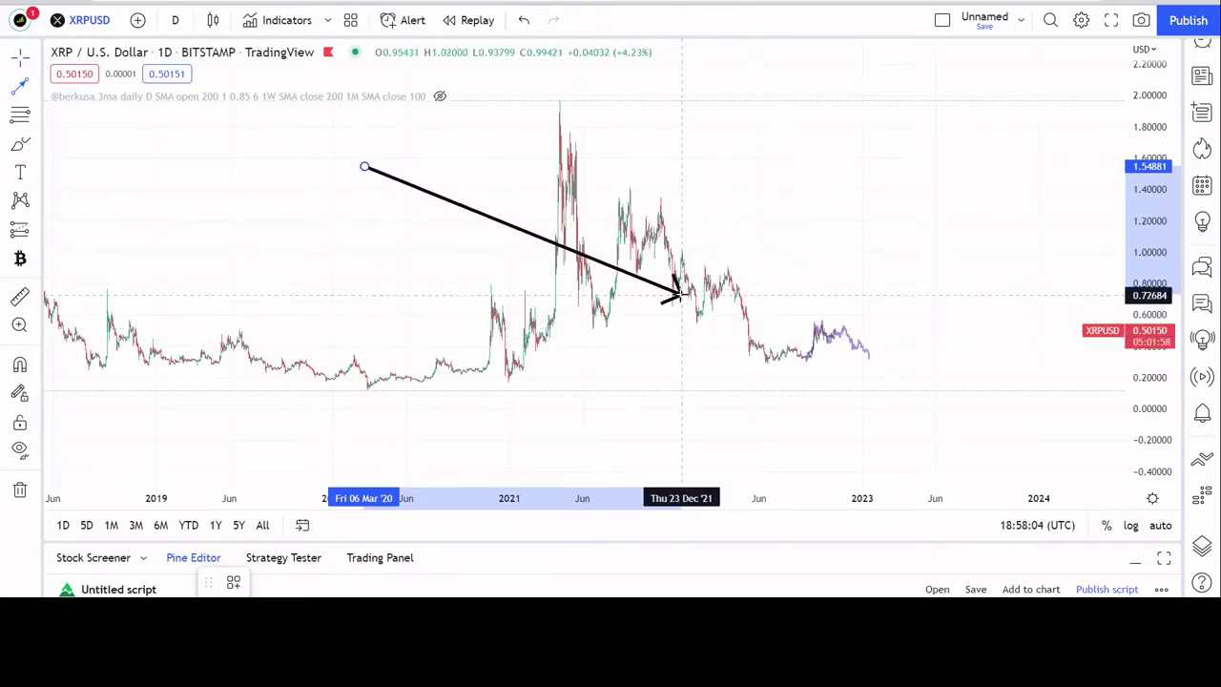
pyautogui.click(768, 257)
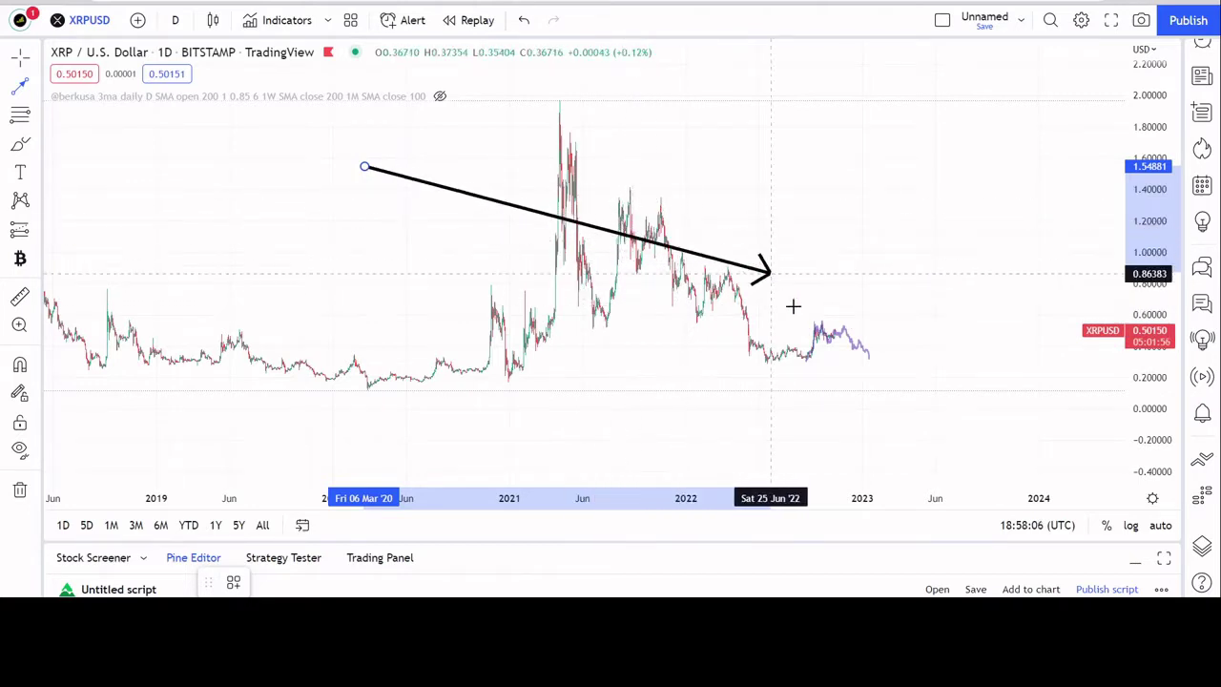
pyautogui.click(801, 329)
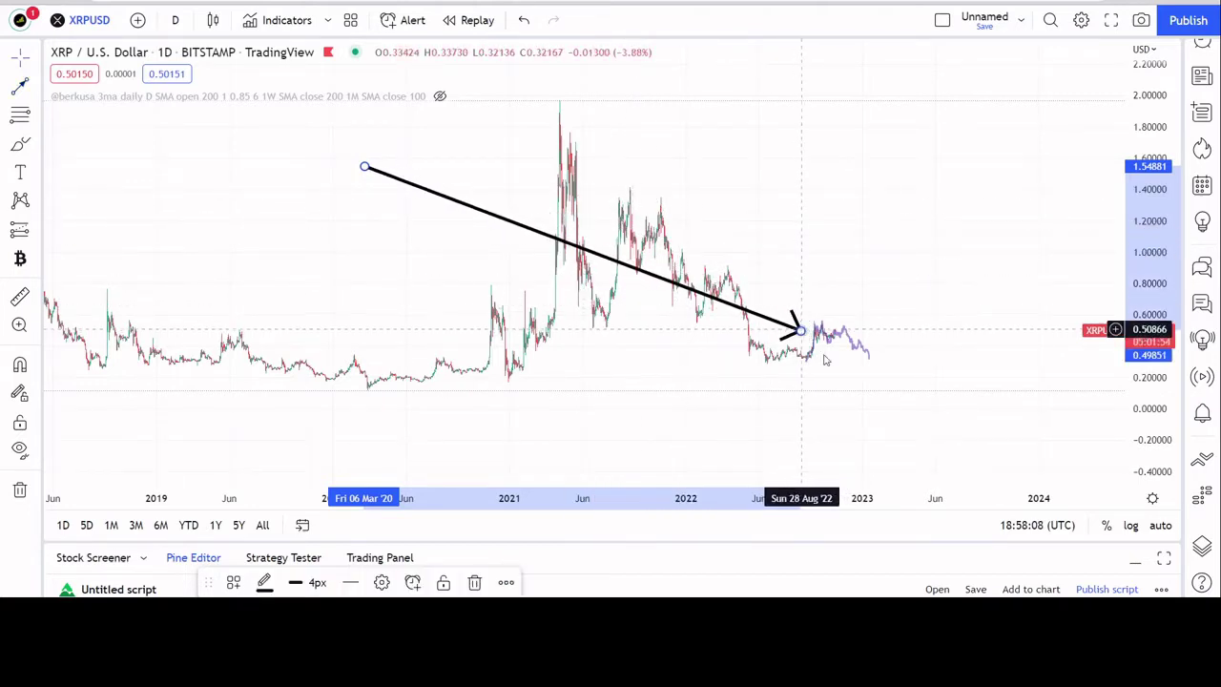
pyautogui.moveTo(365, 167)
pyautogui.mouseDown()
pyautogui.moveTo(662, 220)
pyautogui.moveTo(695, 239)
pyautogui.mouseUp()
# Draw an arrow on the 4-hour XRPUSD chart from 14 Sep '22, near 0.561, to 12 Nov '22, near 0.529.
pyautogui.scroll(3, 861, 346)
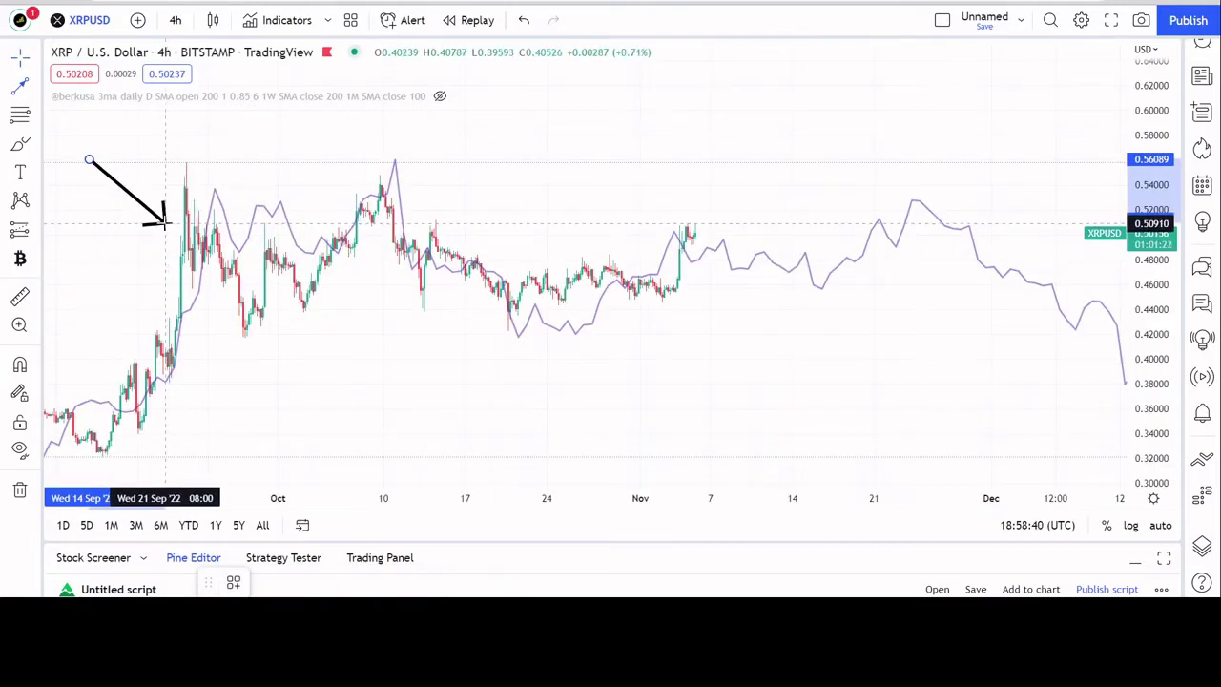
pyautogui.moveTo(164, 222); pyautogui.dragTo(494, 303)
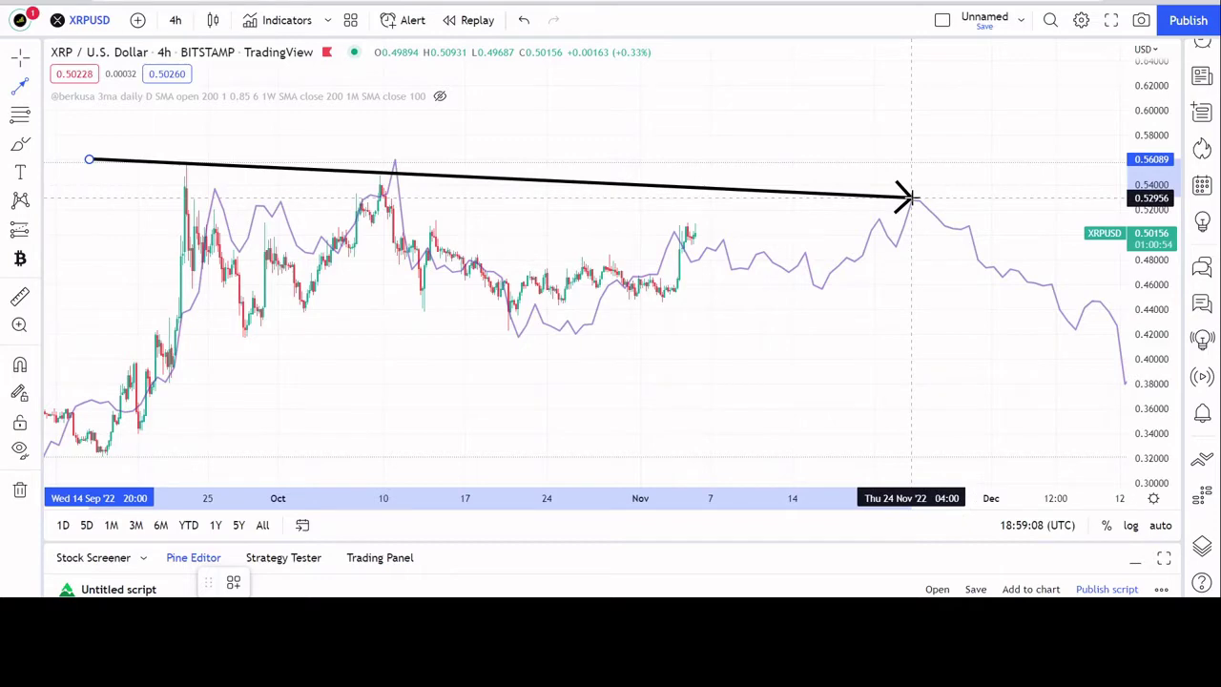
pyautogui.scroll(-3, 906, 197)
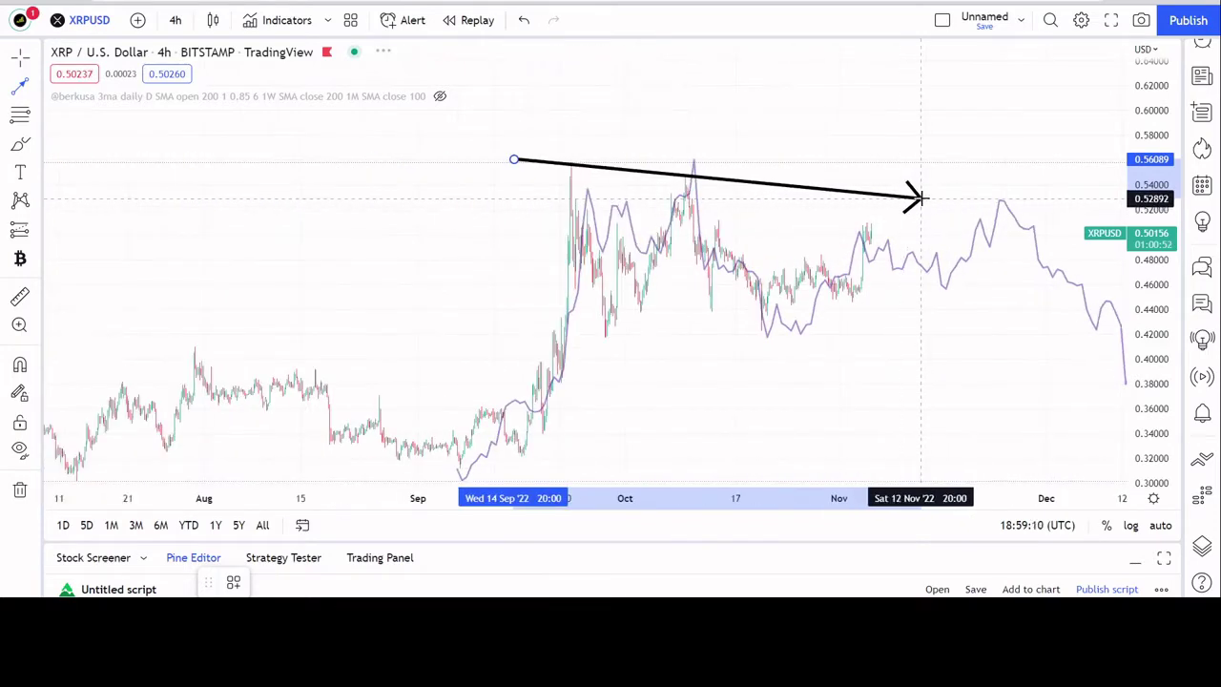
pyautogui.click(918, 198)
# Re-aim the arrow's tip at the 5 Nov '22 candle and back to 28 Oct '22, near 0.498.
pyautogui.moveTo(919, 378); pyautogui.dragTo(722, 340)
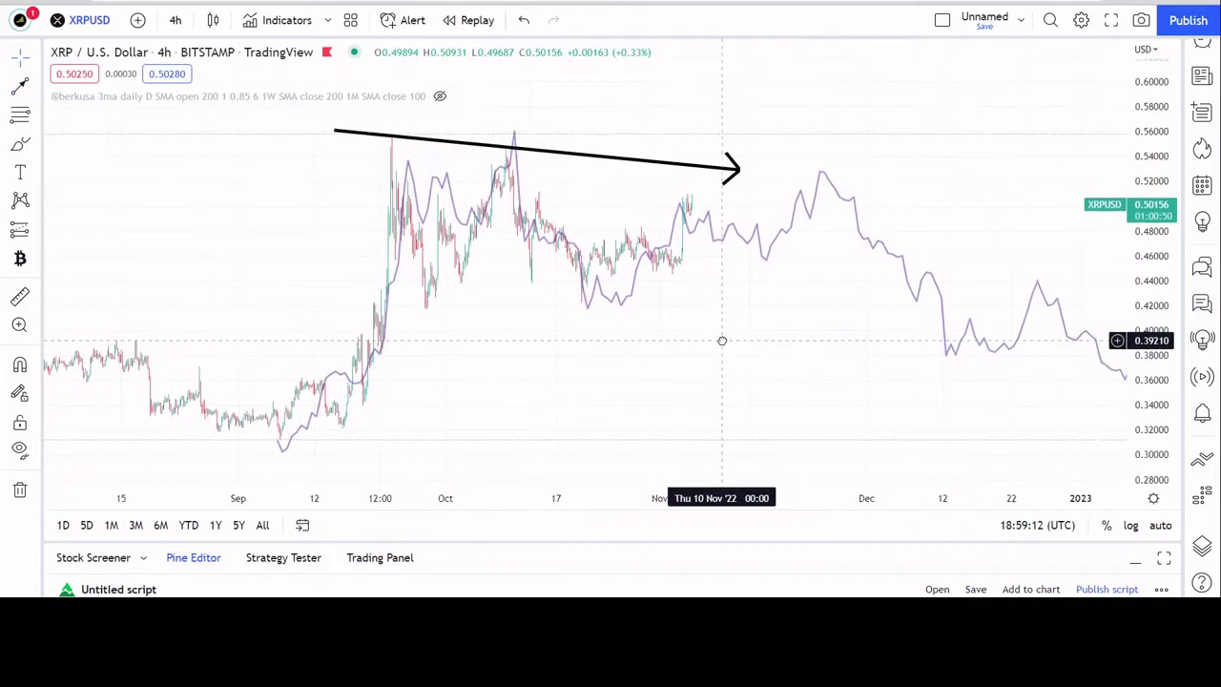
pyautogui.moveTo(891, 414); pyautogui.dragTo(667, 448)
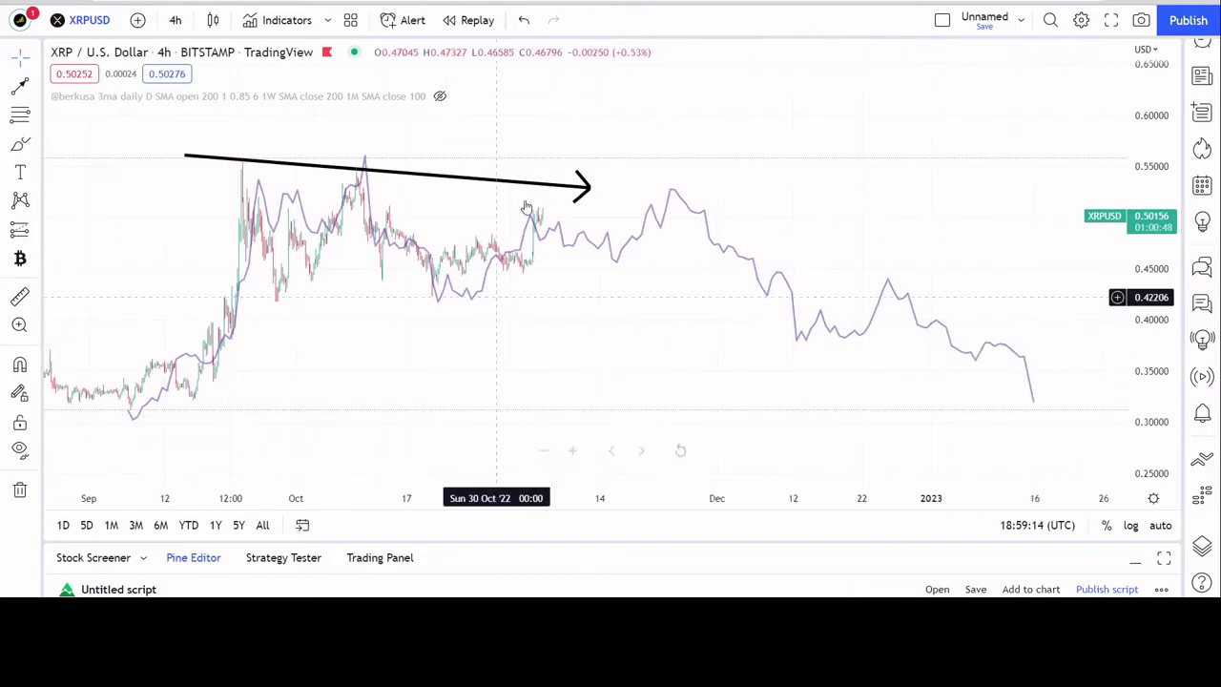
pyautogui.moveTo(591, 188); pyautogui.dragTo(540, 219)
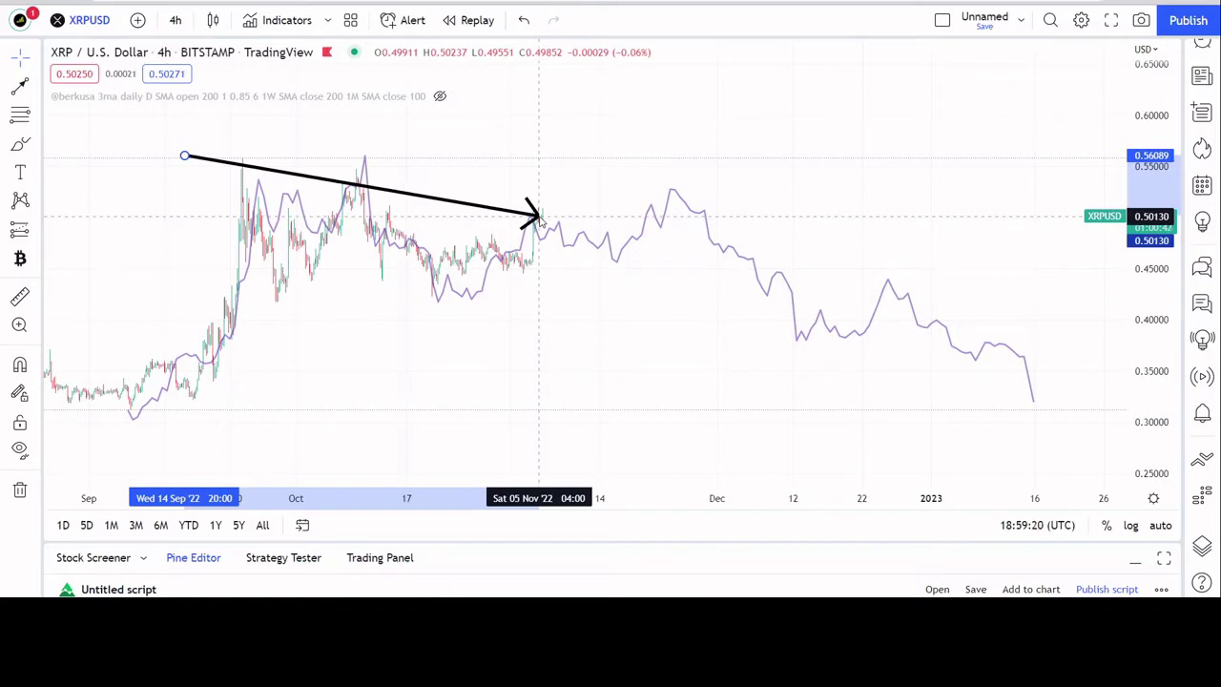
pyautogui.moveTo(539, 219); pyautogui.dragTo(467, 246)
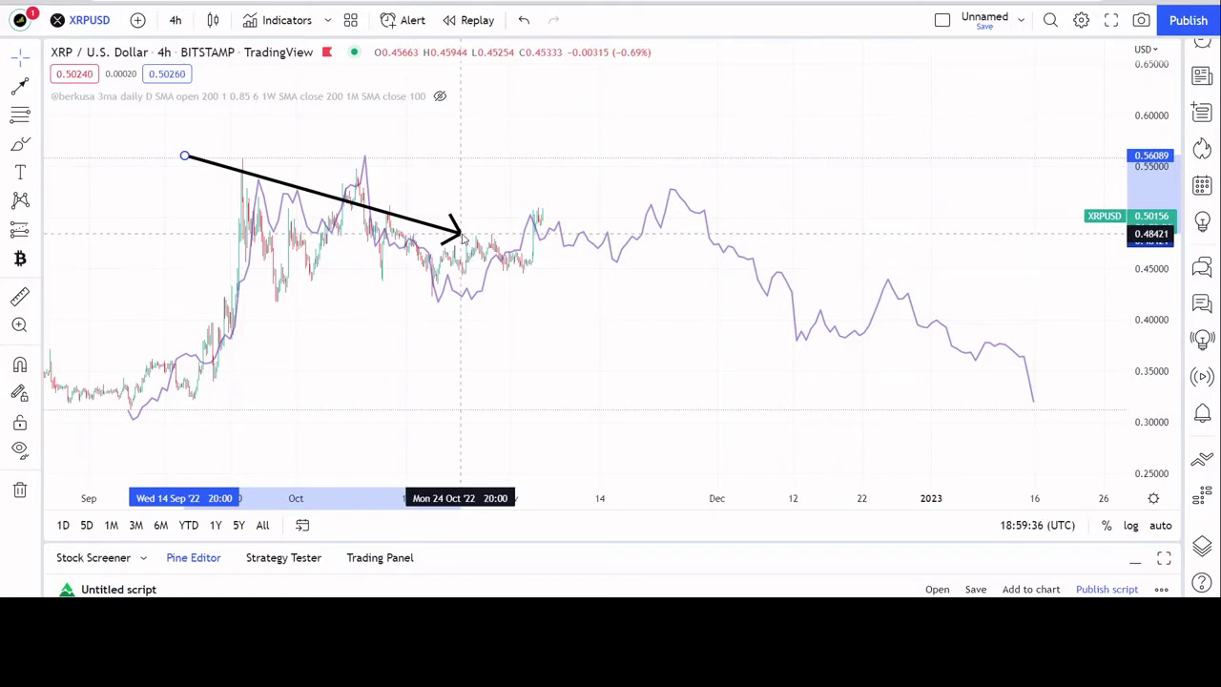
pyautogui.moveTo(463, 237); pyautogui.dragTo(485, 222)
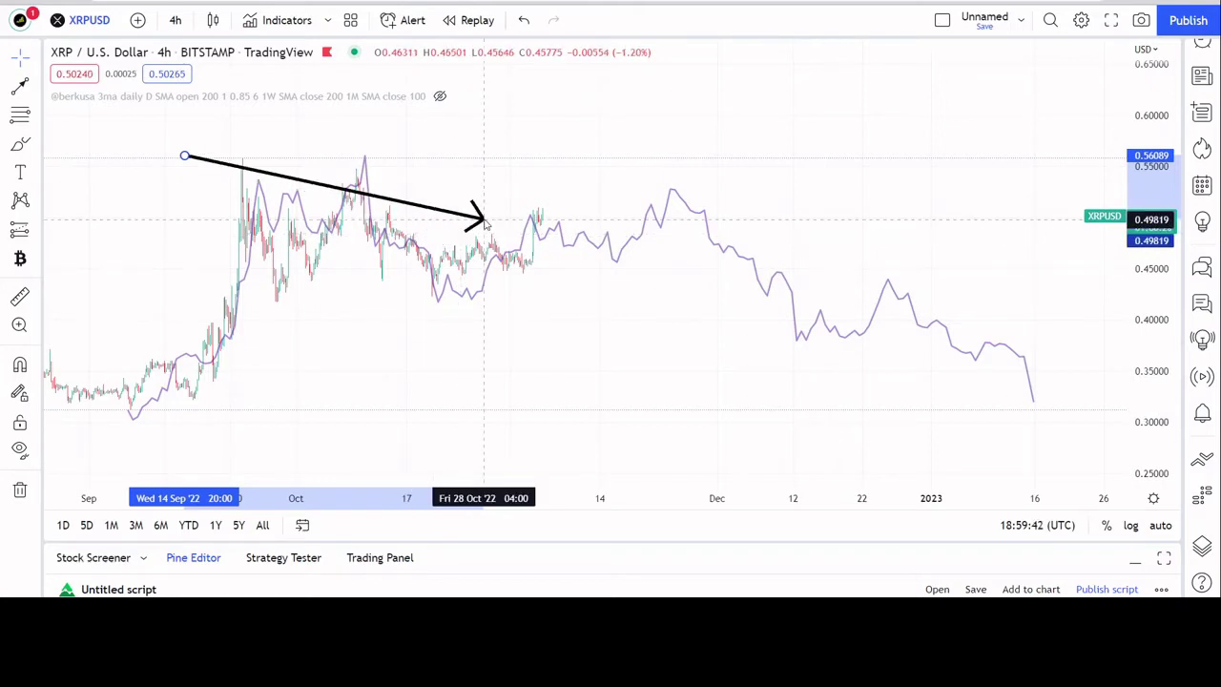
# Reposition the arrow to run from 26 Sep '22, near 0.462, to 8 Nov '22, near 0.396.
pyautogui.moveTo(487, 223); pyautogui.dragTo(647, 302)
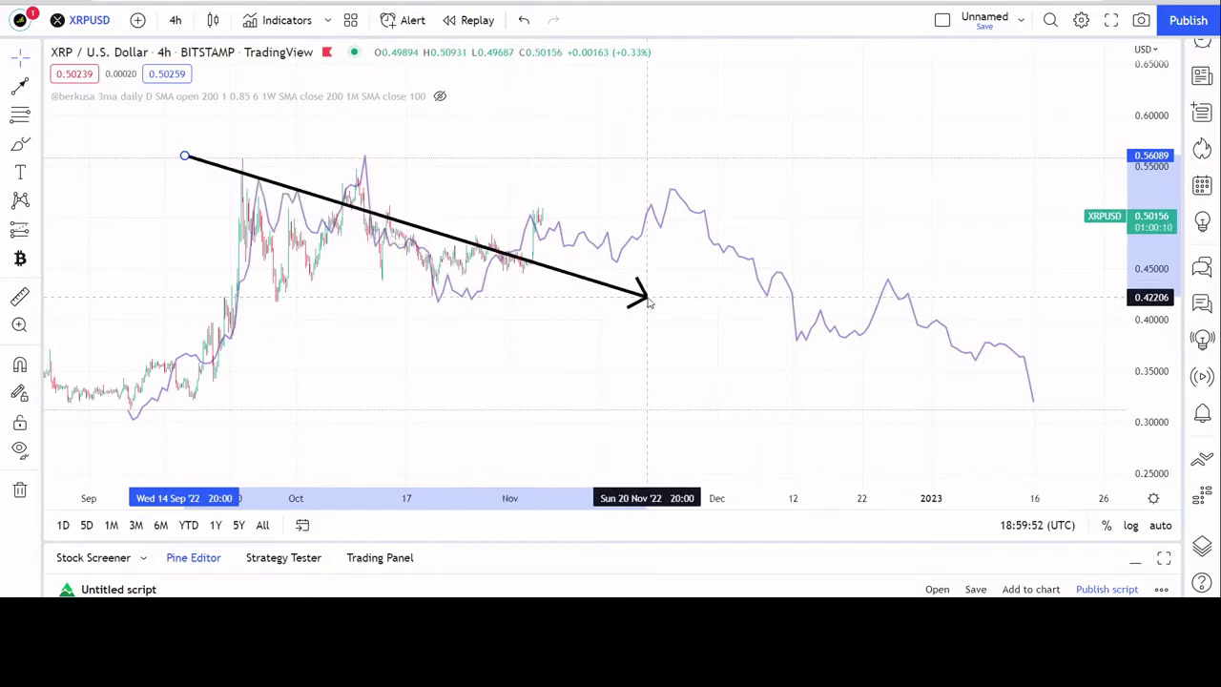
pyautogui.moveTo(649, 301); pyautogui.dragTo(567, 328)
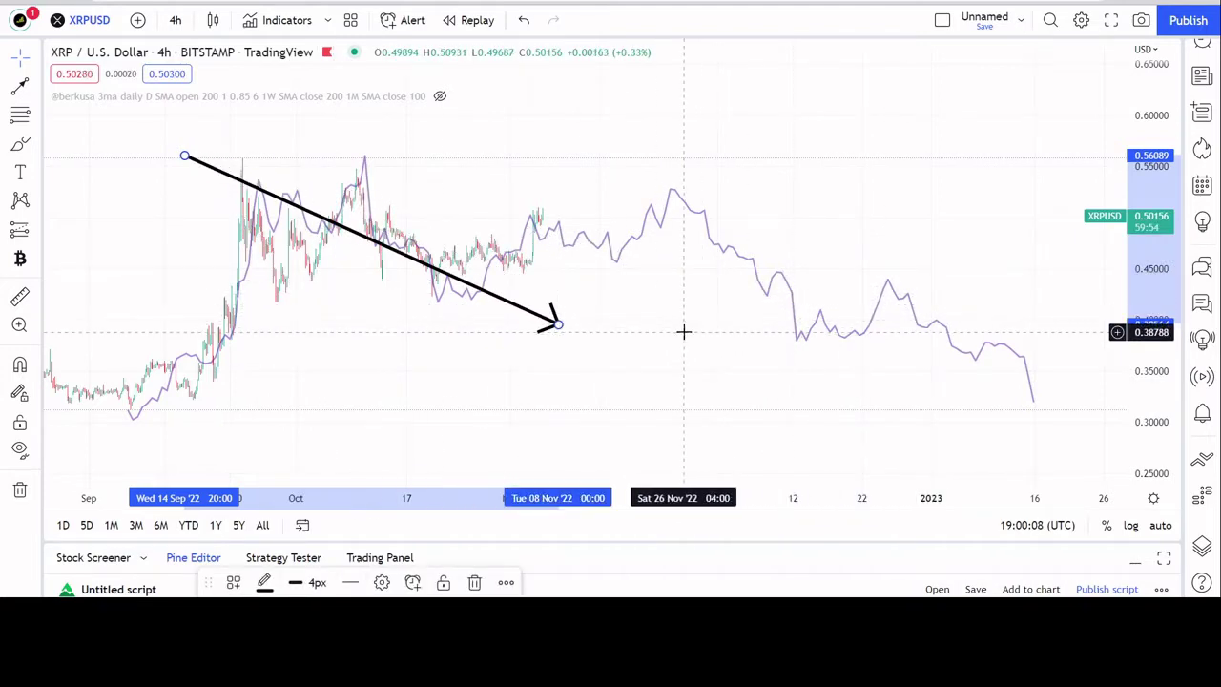
pyautogui.scroll(-3, 687, 333)
pyautogui.moveTo(772, 362); pyautogui.dragTo(531, 385)
pyautogui.moveTo(648, 353); pyautogui.dragTo(594, 324)
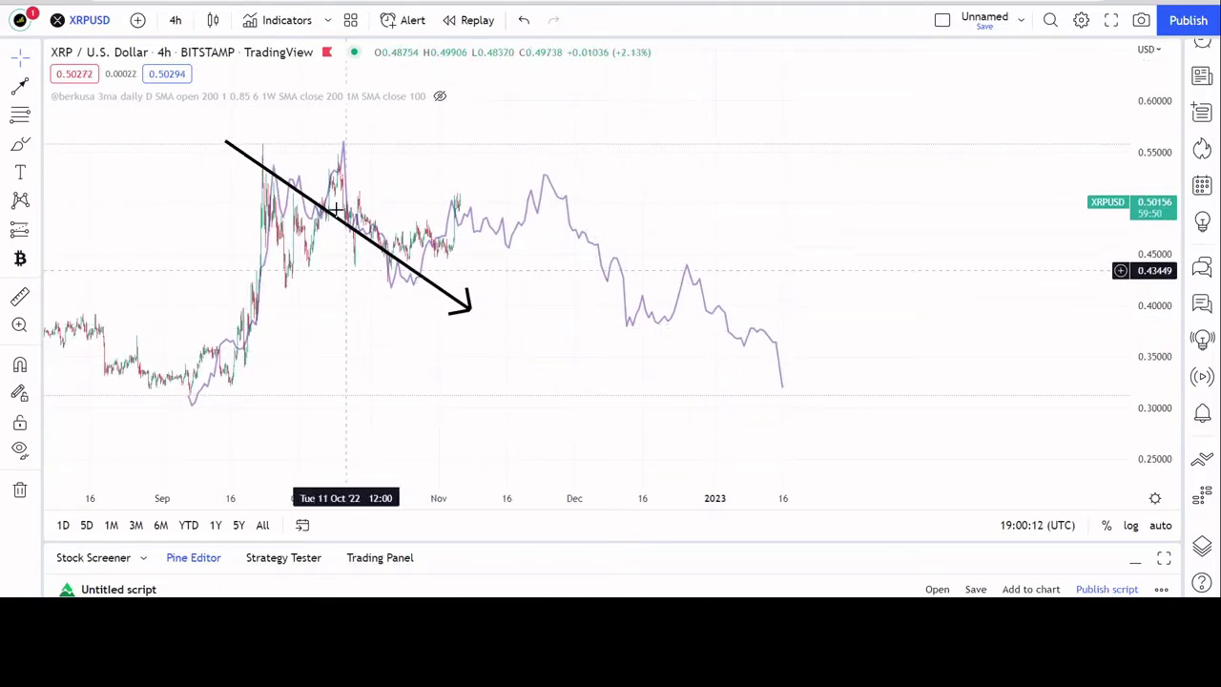
pyautogui.click(225, 144)
pyautogui.moveTo(225, 143); pyautogui.dragTo(272, 250)
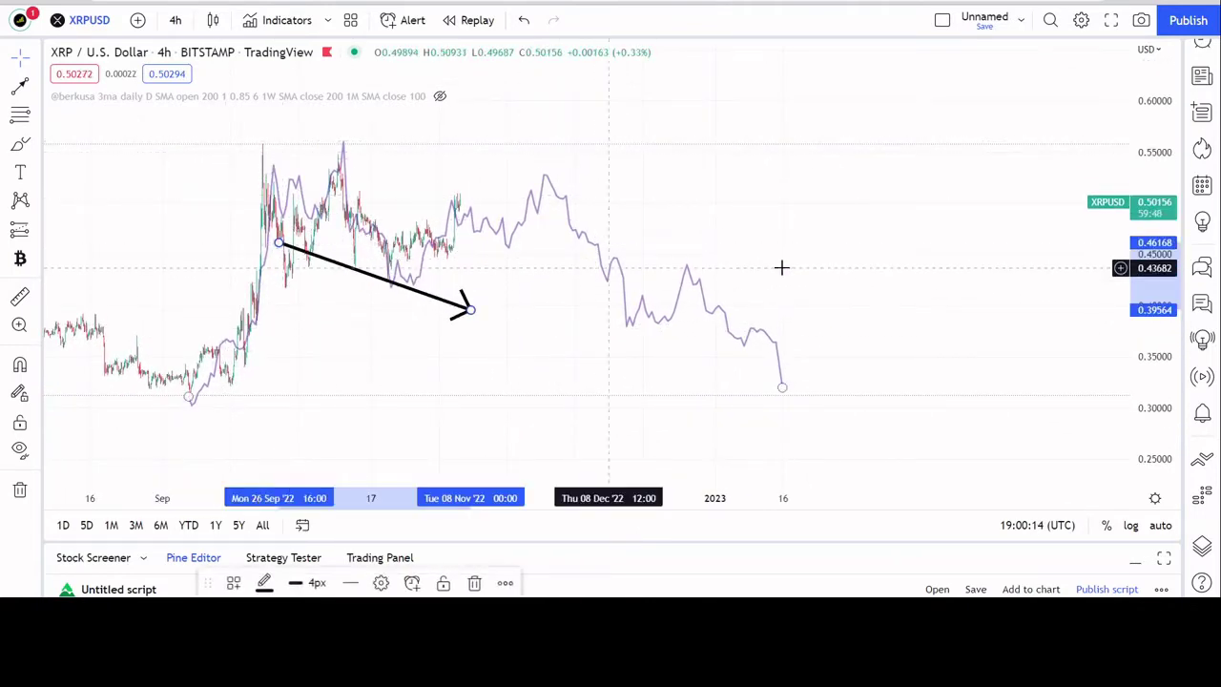
# Set the chart interval to one day and reposition the arrow from 5 Oct '22, near 0.756, to 2 Jan '23, near 0.562.
pyautogui.moveTo(935, 359); pyautogui.dragTo(824, 355)
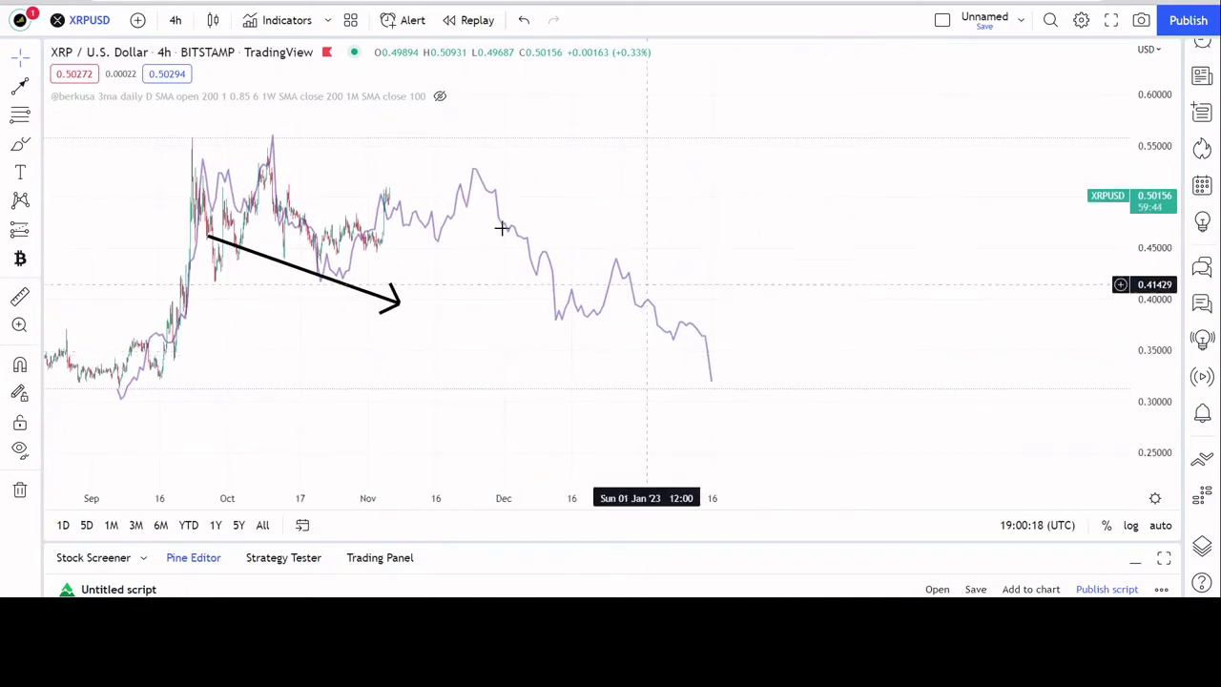
pyautogui.click(175, 20)
pyautogui.click(226, 391)
pyautogui.moveTo(465, 306)
pyautogui.mouseDown()
pyautogui.moveTo(354, 114)
pyautogui.moveTo(404, 123)
pyautogui.moveTo(389, 170)
pyautogui.moveTo(471, 245)
pyautogui.moveTo(477, 273)
pyautogui.moveTo(563, 241)
pyautogui.moveTo(493, 283)
pyautogui.moveTo(594, 376)
pyautogui.moveTo(648, 387)
pyautogui.moveTo(740, 362)
pyautogui.moveTo(741, 347)
pyautogui.moveTo(874, 316)
pyautogui.moveTo(769, 333)
pyautogui.moveTo(956, 328)
pyautogui.moveTo(730, 289)
pyautogui.mouseUp()
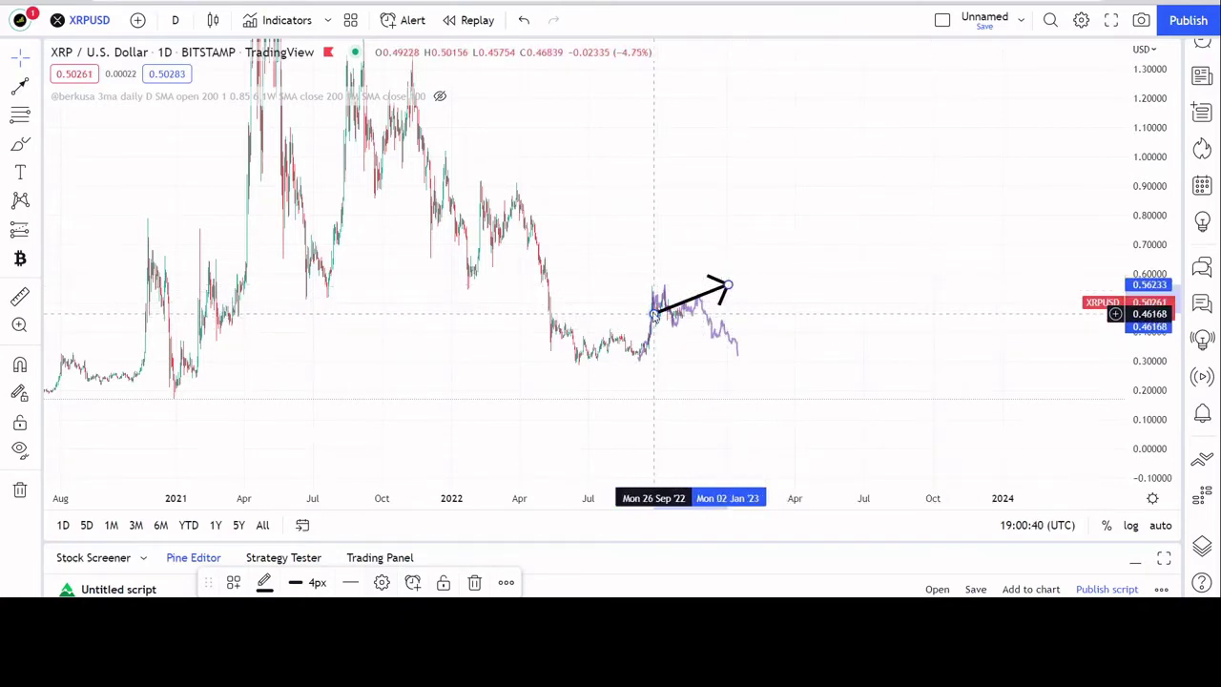
pyautogui.moveTo(654, 314); pyautogui.dragTo(662, 229)
pyautogui.moveTo(763, 300); pyautogui.dragTo(688, 309)
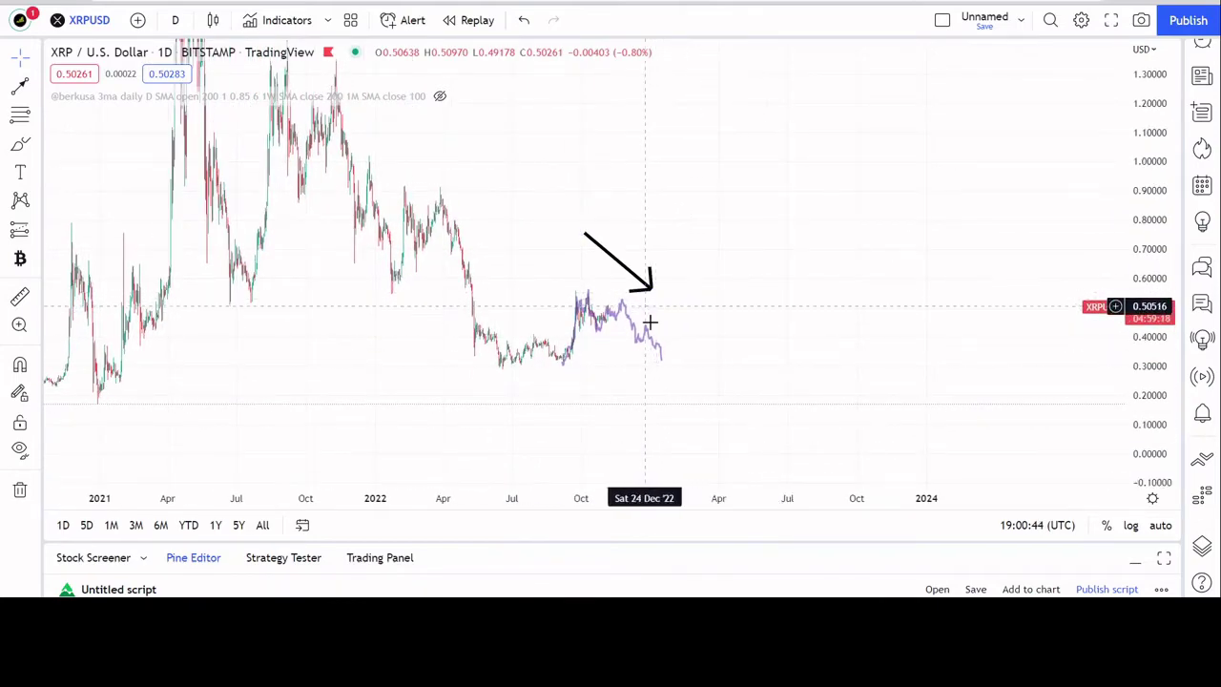
# Sweep the arrow's tip along the projected patterns to 2 Sep '23 and back to 12 Dec '22, near 0.595.
pyautogui.moveTo(652, 287); pyautogui.dragTo(836, 317)
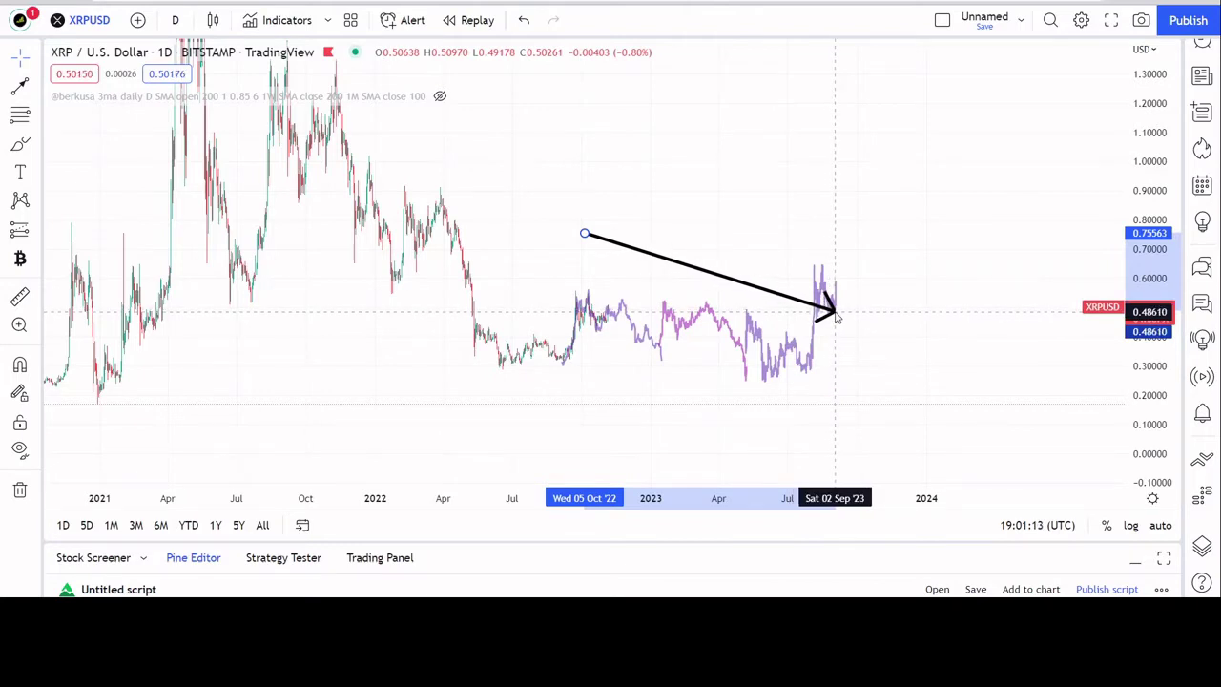
pyautogui.moveTo(837, 317); pyautogui.dragTo(632, 286)
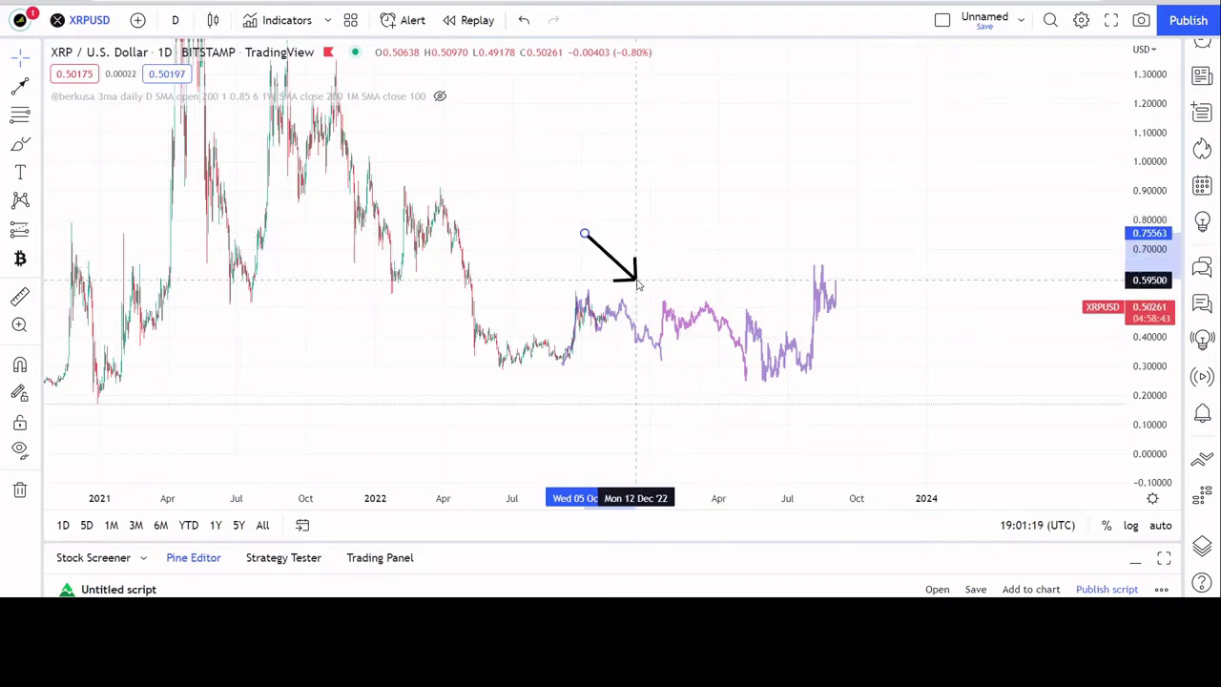
pyautogui.moveTo(636, 283); pyautogui.dragTo(636, 284)
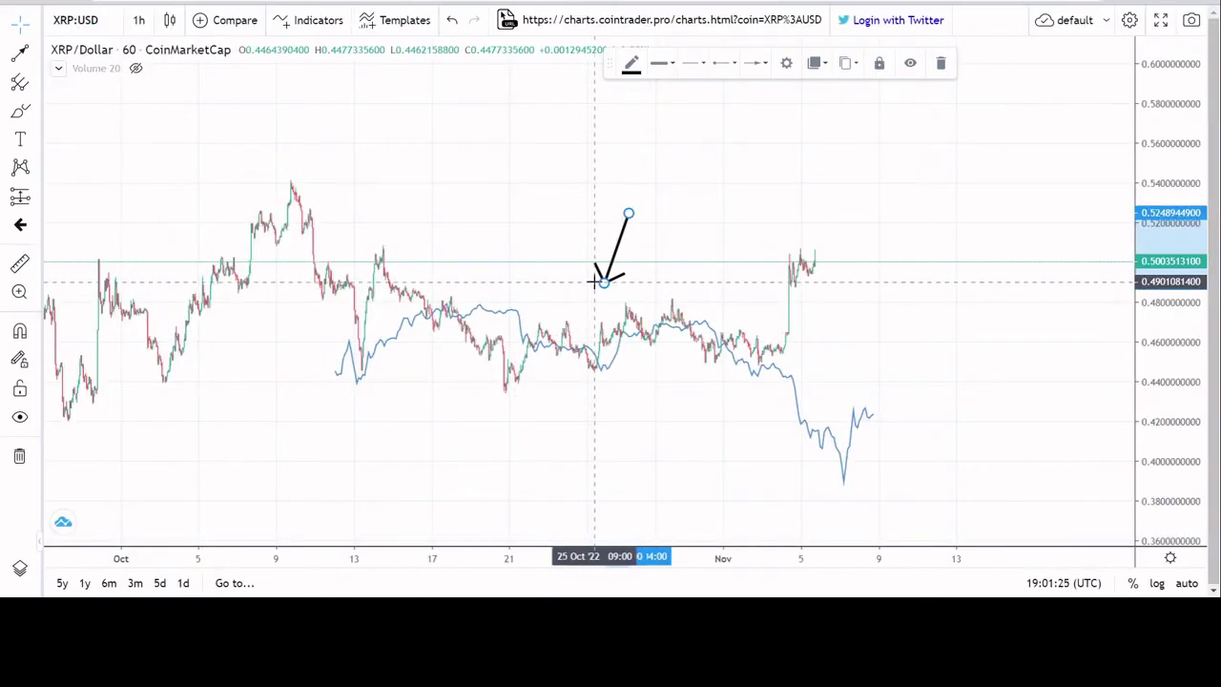
# Aim the CoinTrader hourly chart's arrow at 31 Oct '22, near 0.472, and end the TradingView daily chart's arrow in late October 2022.
pyautogui.moveTo(601, 286); pyautogui.dragTo(716, 334)
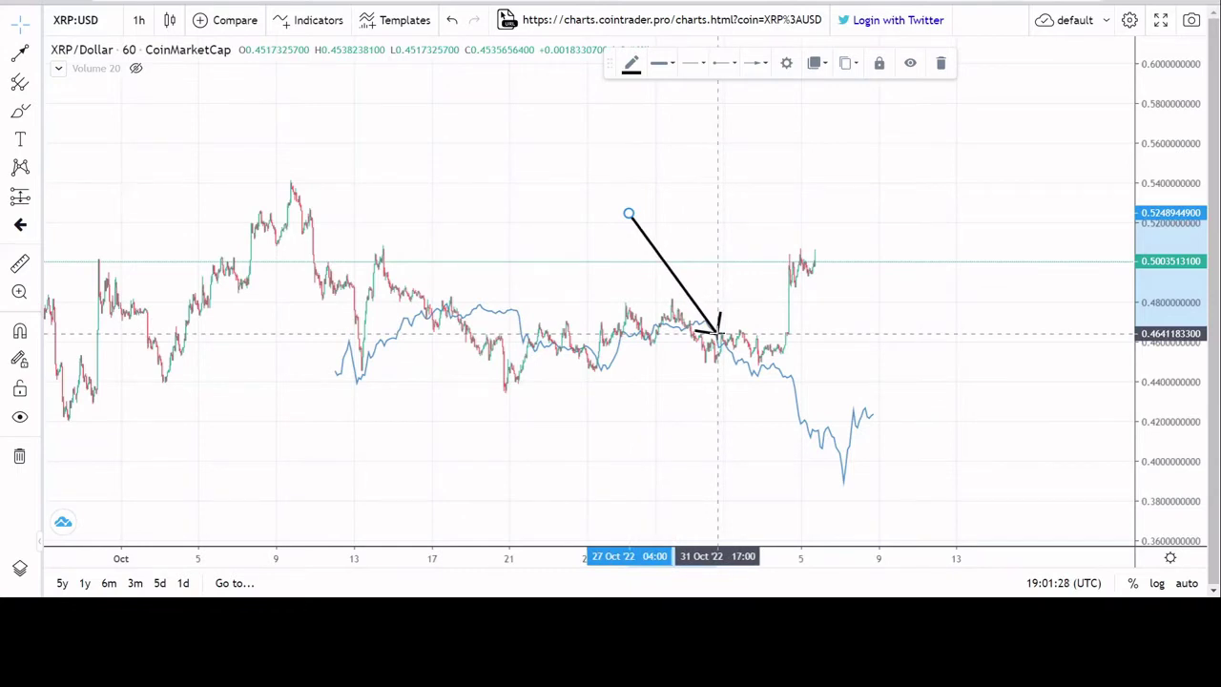
pyautogui.moveTo(718, 334); pyautogui.dragTo(722, 317)
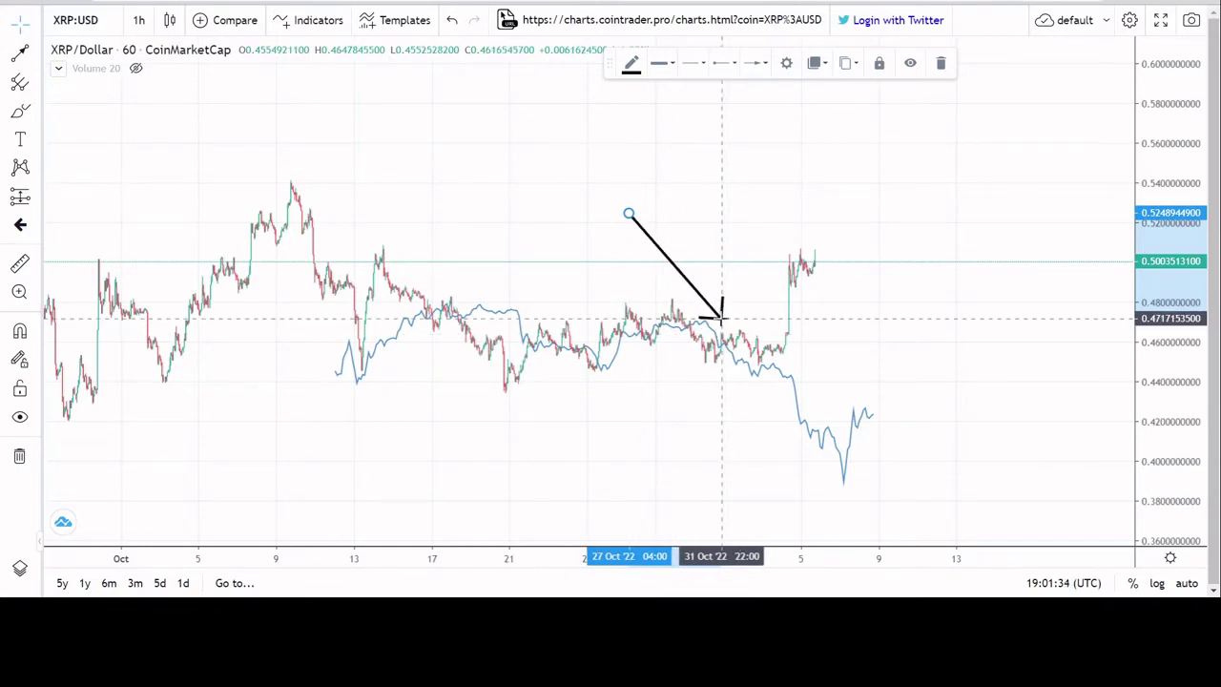
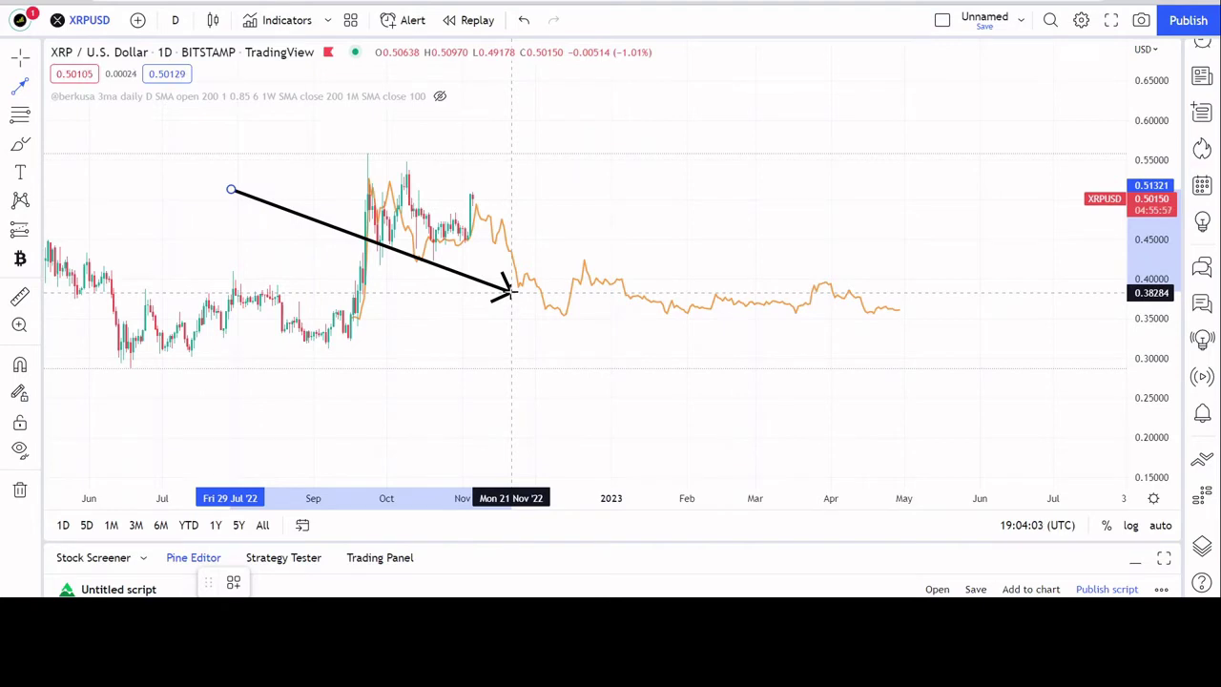
pyautogui.click(449, 273)
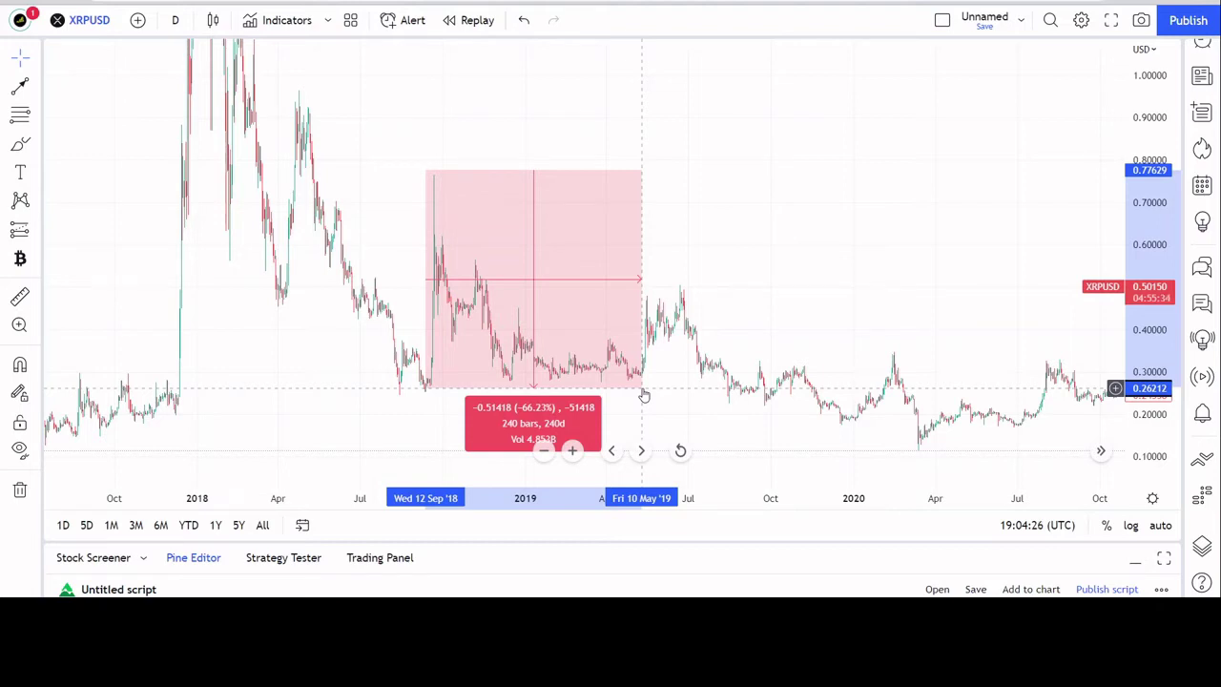
# Clear the measurement over September 2018 to May 2019 and start an arrow above about May 2019, near 0.80.
pyautogui.click(848, 292)
pyautogui.moveTo(923, 340); pyautogui.dragTo(892, 335)
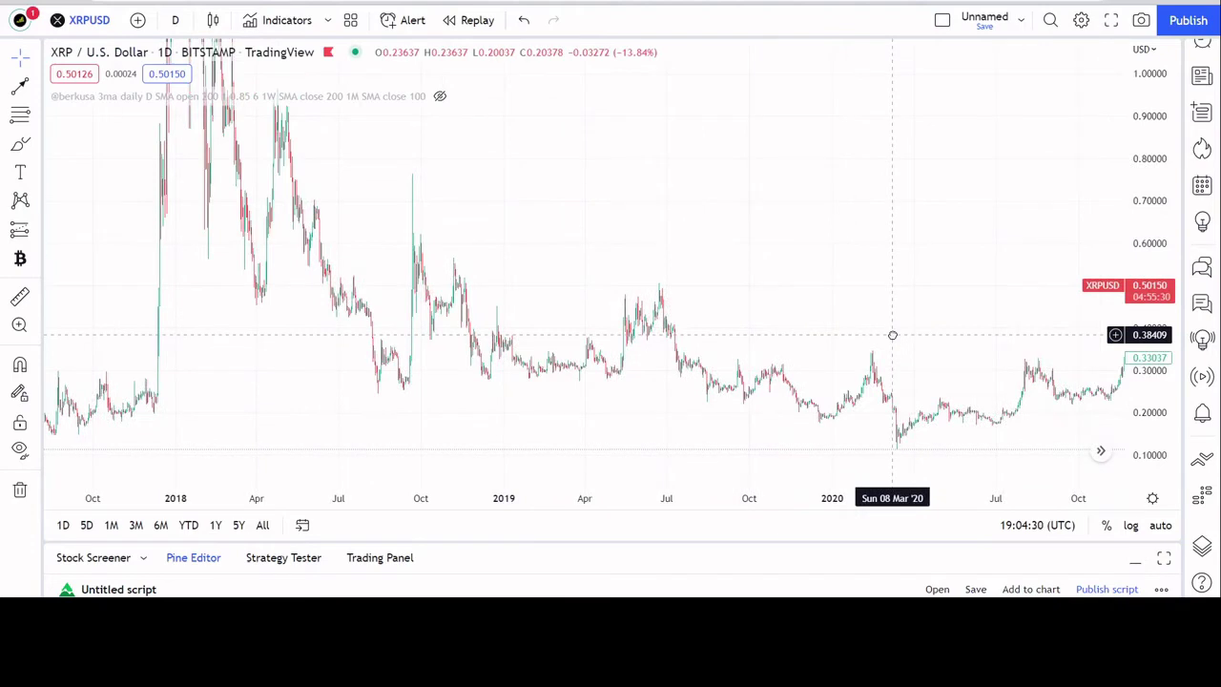
pyautogui.click(21, 85)
pyautogui.click(627, 160)
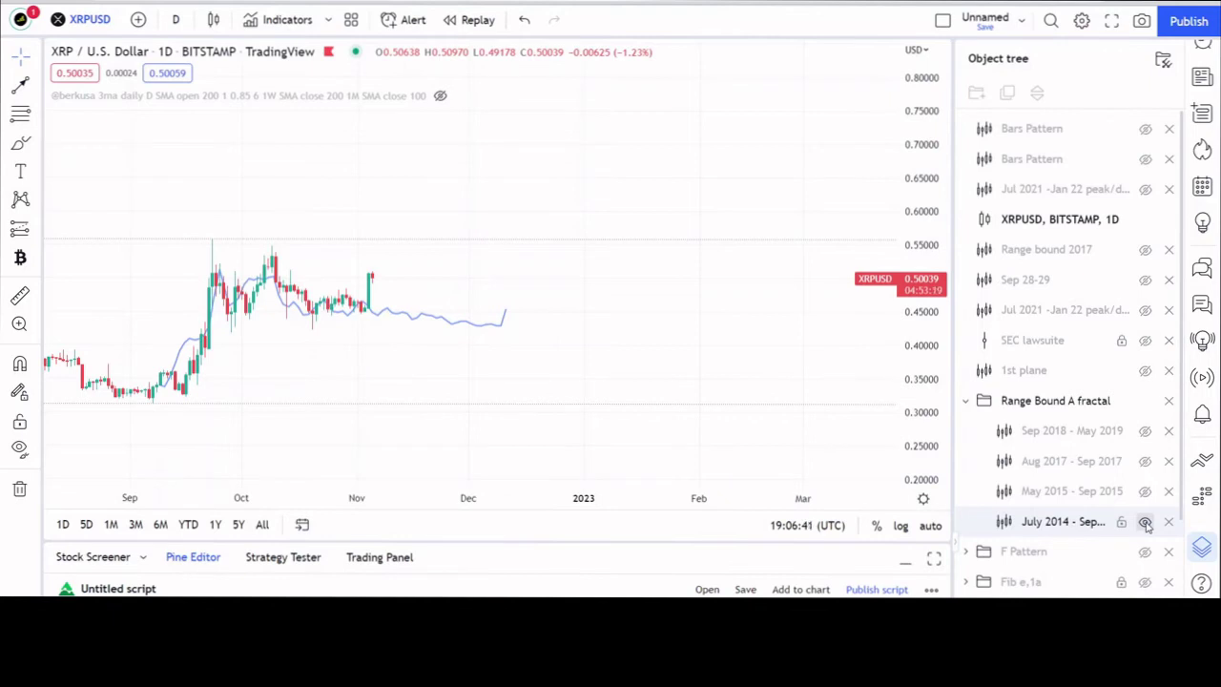
# With the July 2014 - Sep 2014 pattern shown, draw an arrow from 28 Sep '22, near 0.69, to early November 2022, near 0.50.
pyautogui.click(1146, 522)
pyautogui.click(20, 84)
pyautogui.click(232, 149)
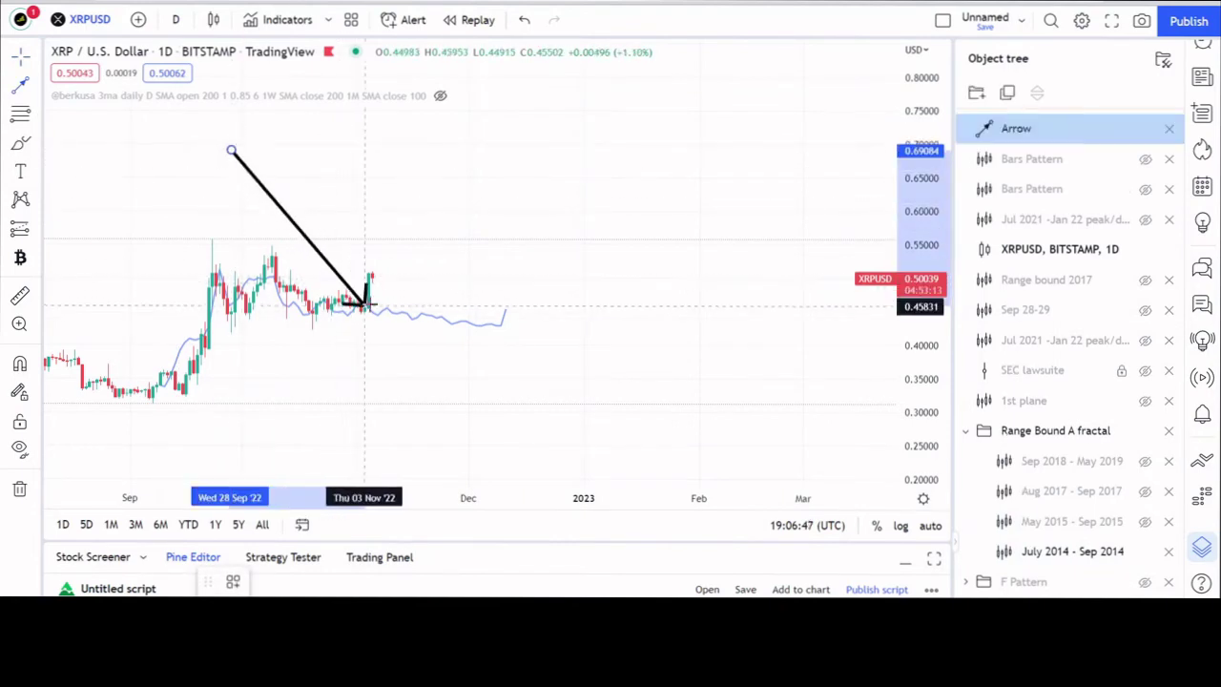
pyautogui.click(362, 278)
# Show the May 2015 - Sep 2015 pattern instead of July 2014 - Sep 2014 and move the arrow's tip to 31 Oct '22, near 0.516.
pyautogui.click(1145, 521)
pyautogui.click(1145, 551)
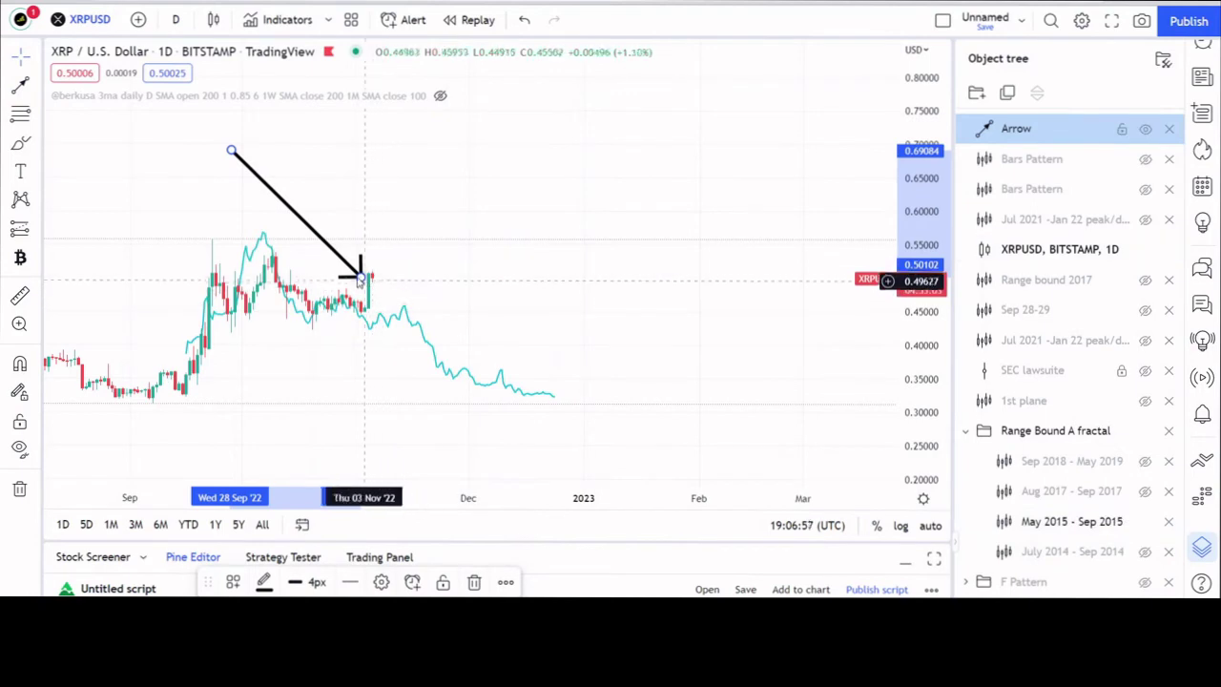
pyautogui.moveTo(363, 279)
pyautogui.mouseDown()
pyautogui.moveTo(193, 319)
pyautogui.moveTo(220, 282)
pyautogui.moveTo(323, 319)
pyautogui.moveTo(370, 307)
pyautogui.moveTo(362, 273)
pyautogui.mouseUp()
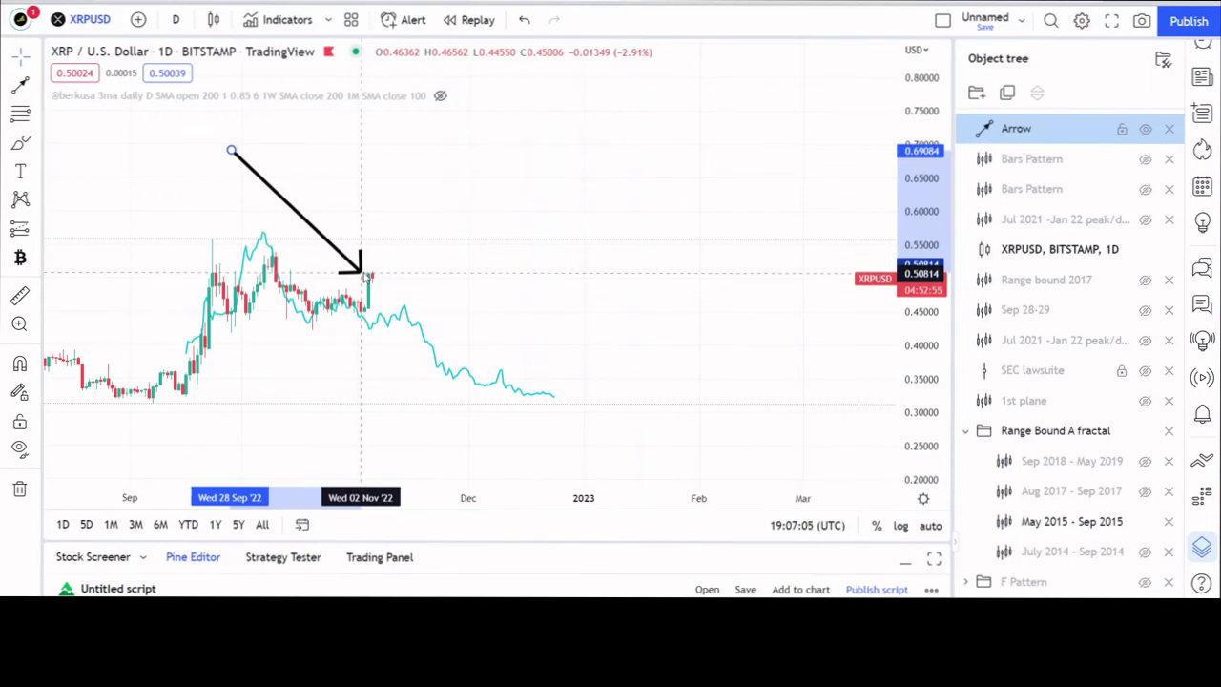
pyautogui.moveTo(363, 274)
pyautogui.mouseDown()
pyautogui.moveTo(314, 254)
pyautogui.moveTo(307, 267)
pyautogui.moveTo(368, 292)
pyautogui.moveTo(367, 270)
pyautogui.moveTo(353, 267)
pyautogui.mouseUp()
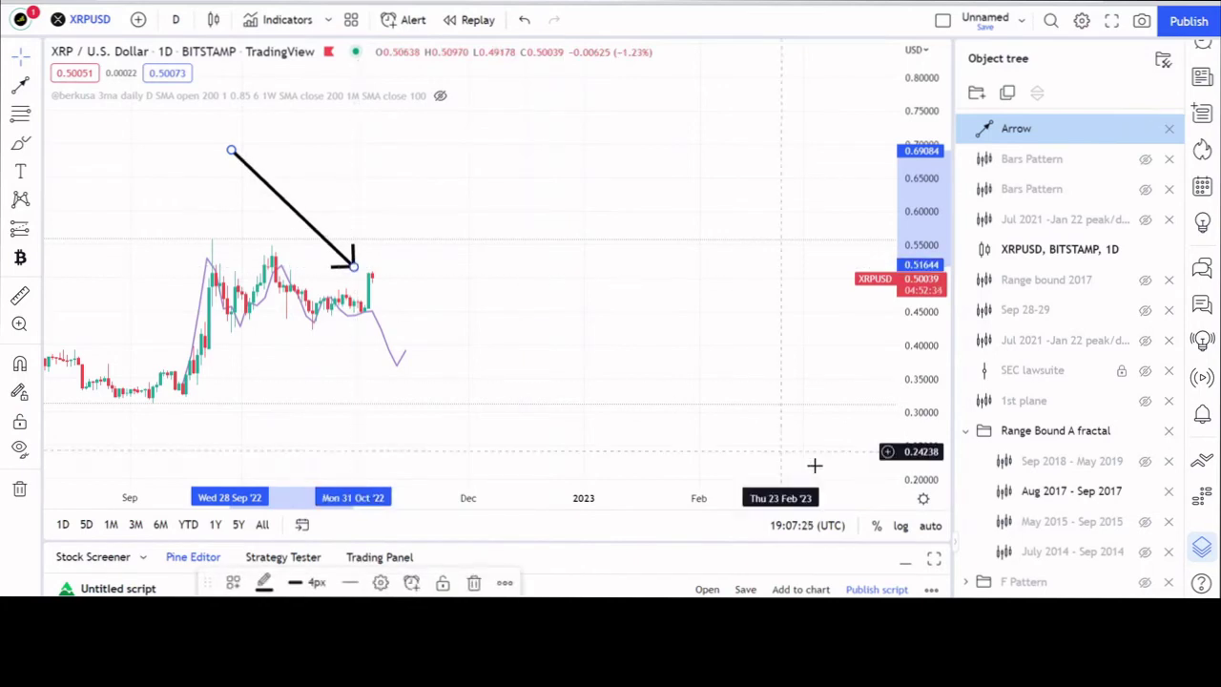
# Replace the Aug 2017 - Sep 2017 pattern with Sep 2018 - May 2019 and aim the arrow's tip at 5 Dec '22, near 0.408.
pyautogui.click(1144, 490)
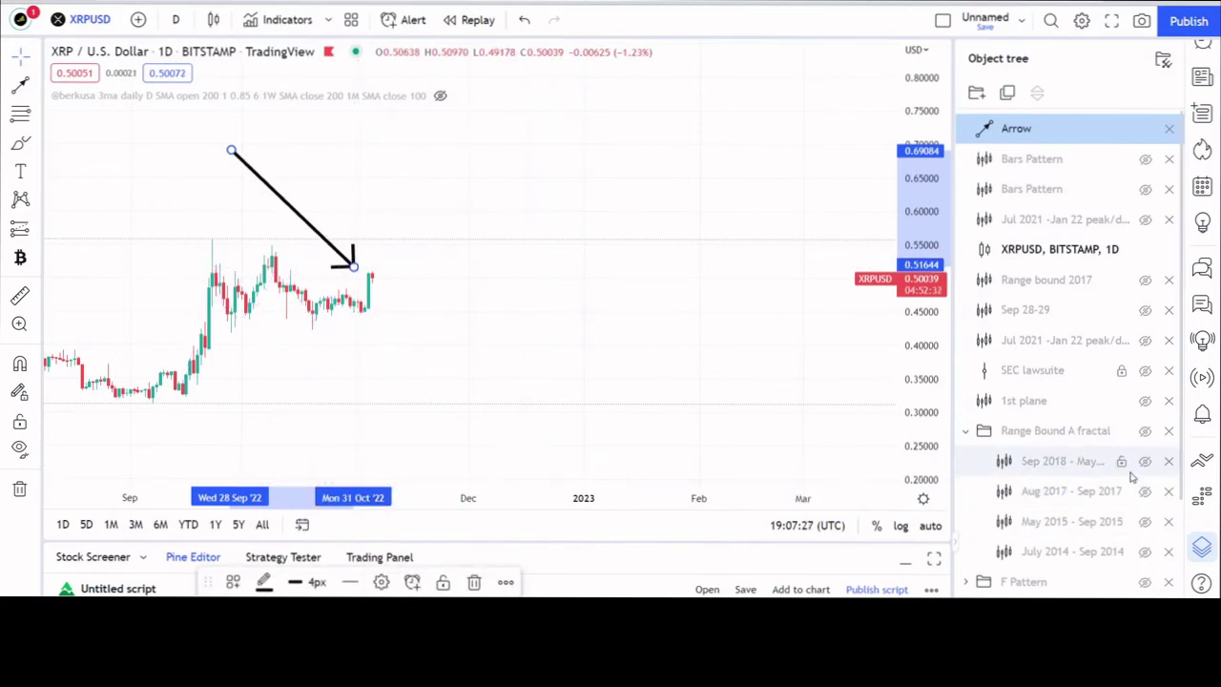
pyautogui.click(1144, 462)
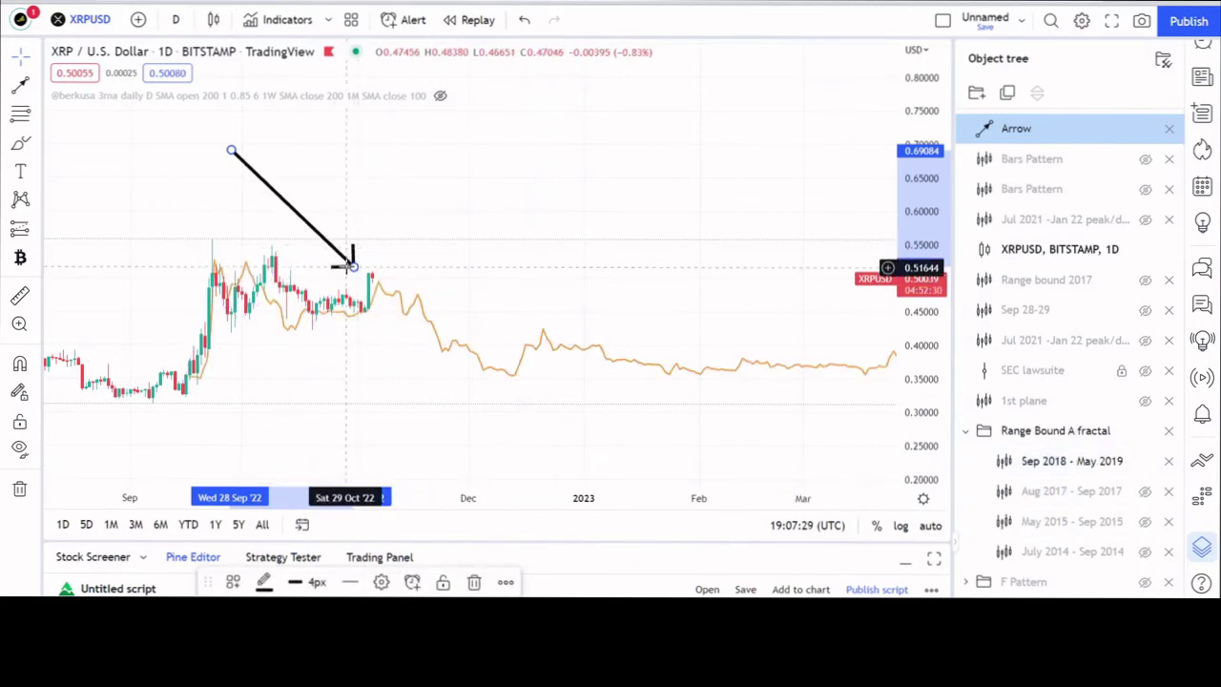
pyautogui.moveTo(355, 270); pyautogui.dragTo(484, 343)
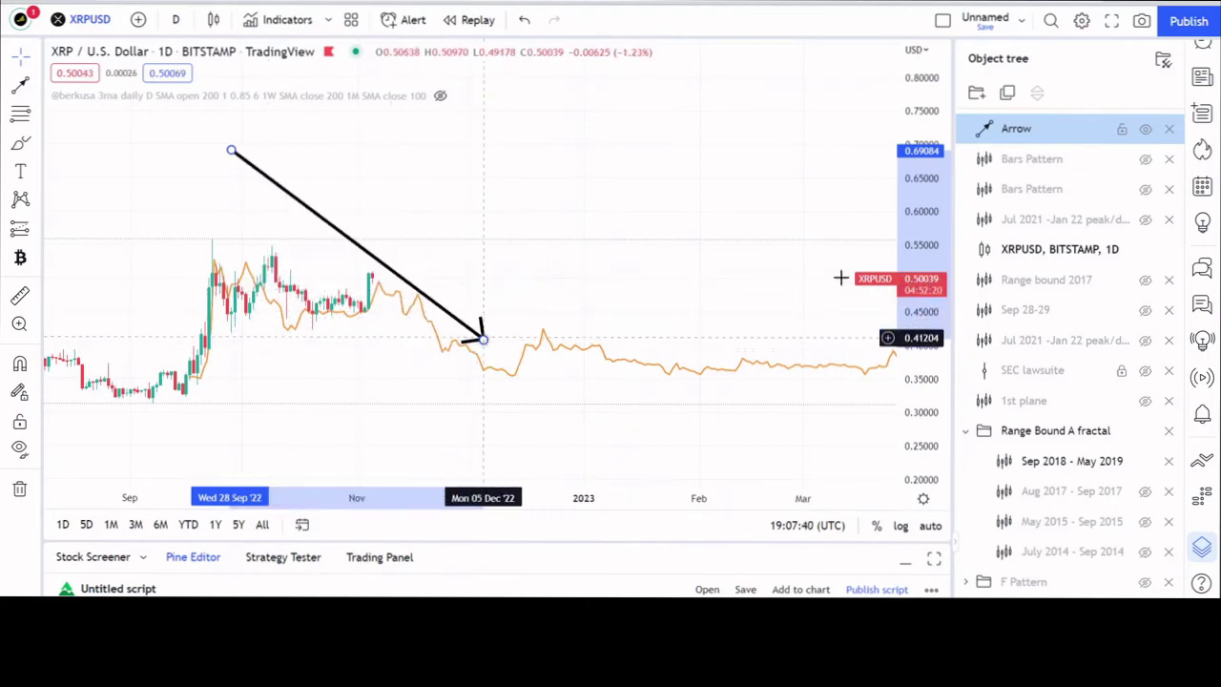
# Show the Jul 2021 - Jan 22 peak pattern over the chart for comparison and hide it again.
pyautogui.click(1144, 221)
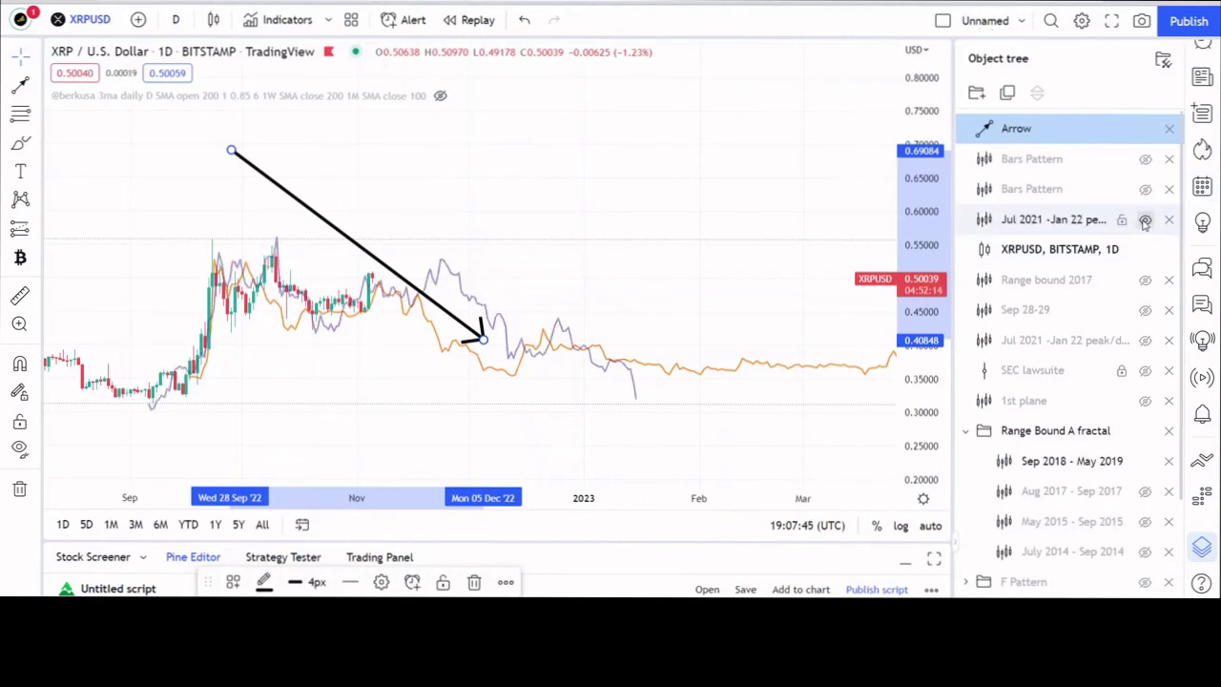
pyautogui.click(1145, 221)
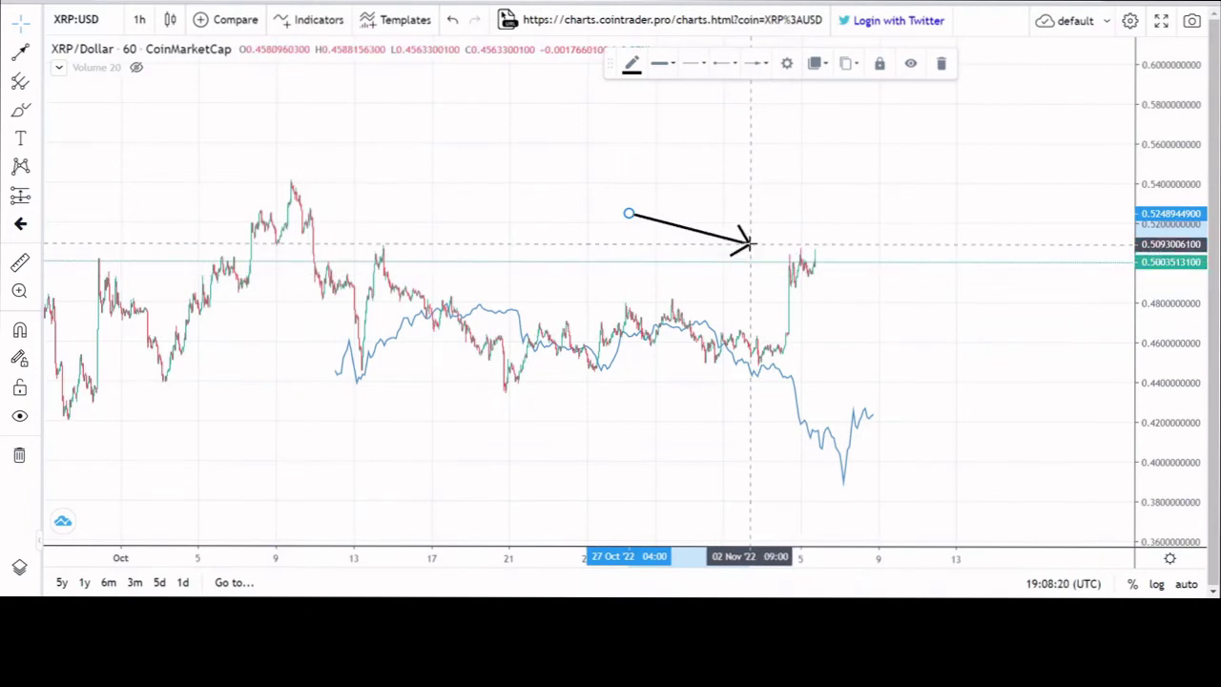
# Switch to the CoinTrader hourly XRP/Dollar chart, re-aim the arrow's tip at 3 Nov '22, near 0.496, and deselect the arrow.
pyautogui.click(751, 244)
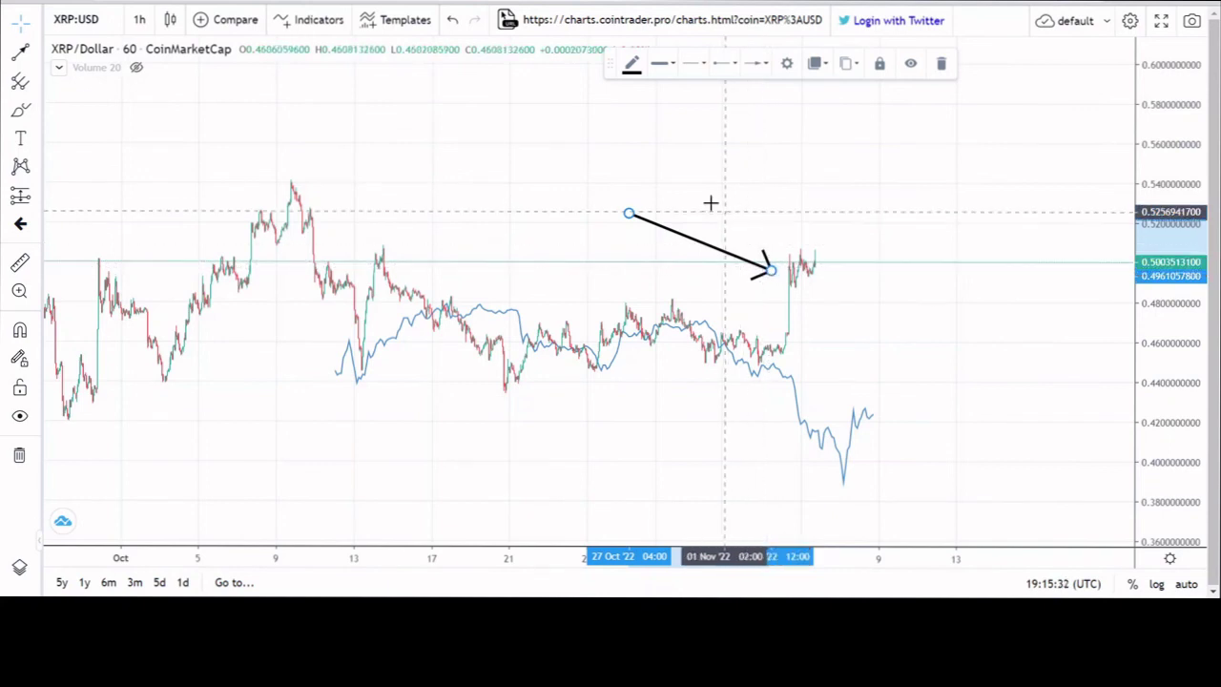
pyautogui.click(548, 142)
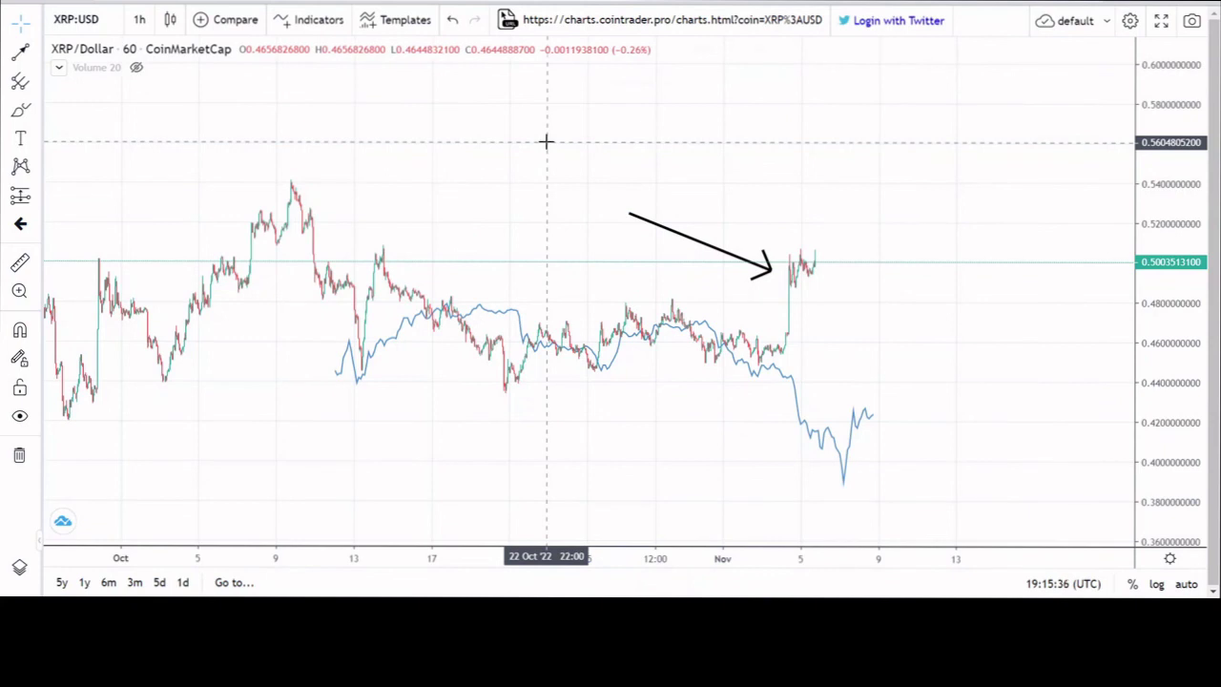